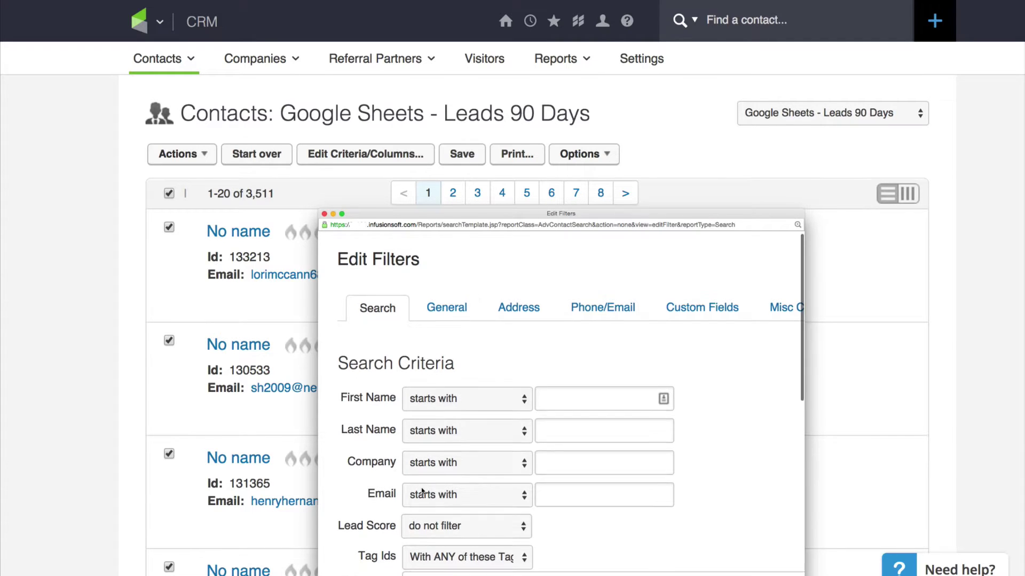
Examine the search, general, address, phone/email and column settings of the "Google Sheets - Leads 90 Days" contact search.
scroll(442, 388, down, 2)
scroll(473, 427, up, 2)
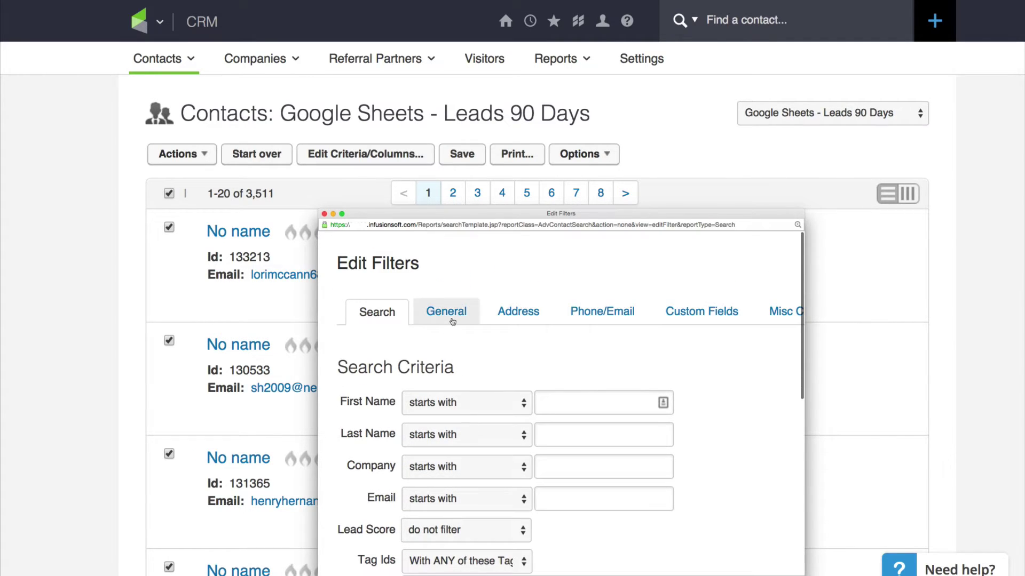
click(451, 312)
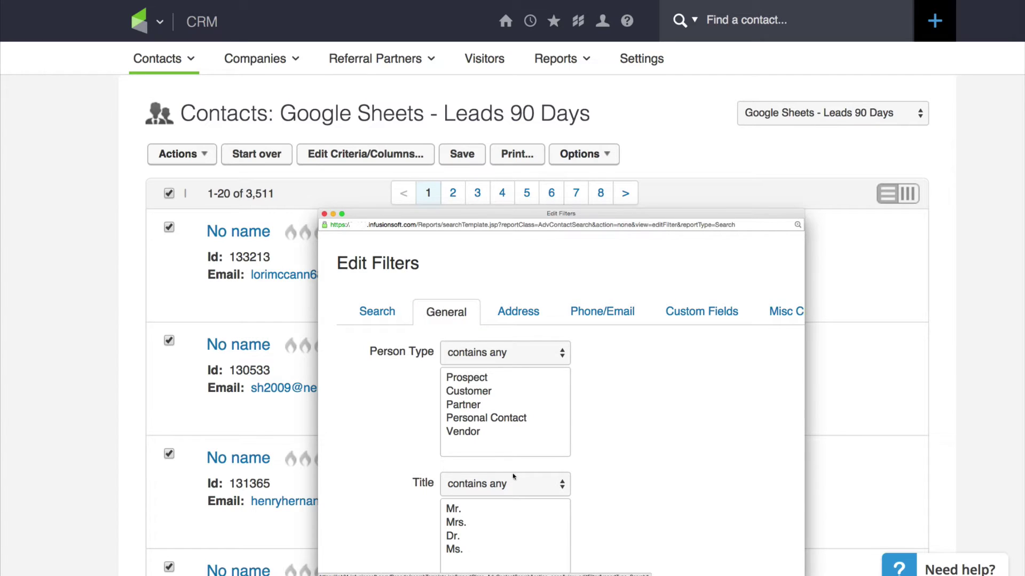
click(528, 319)
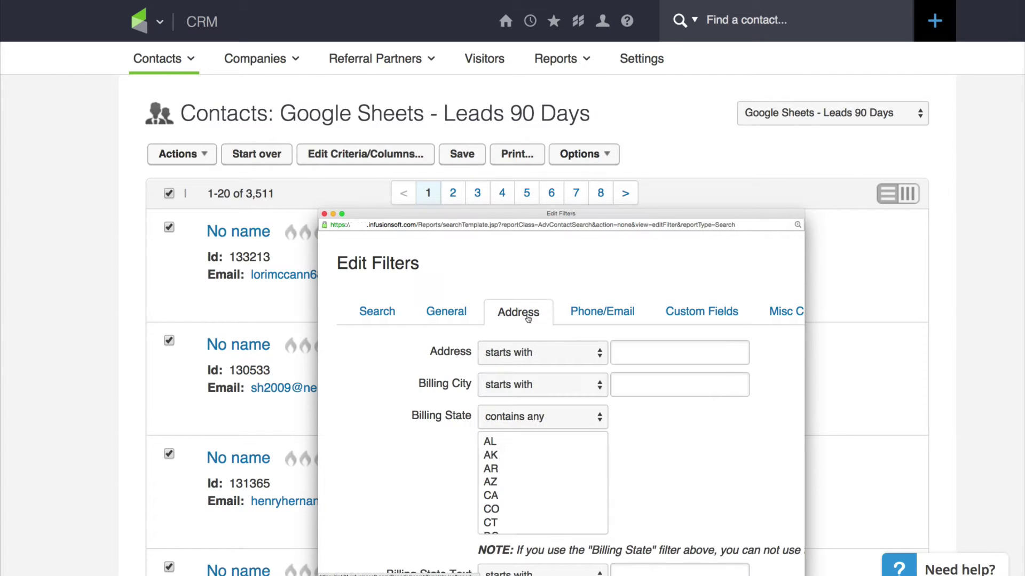
click(587, 319)
scroll(769, 403, right, 3)
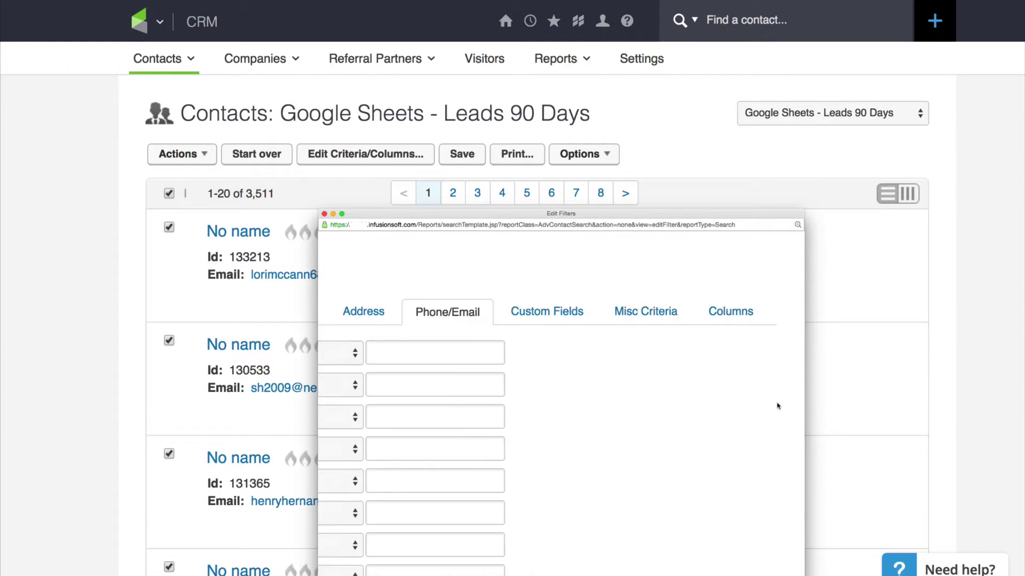
click(742, 312)
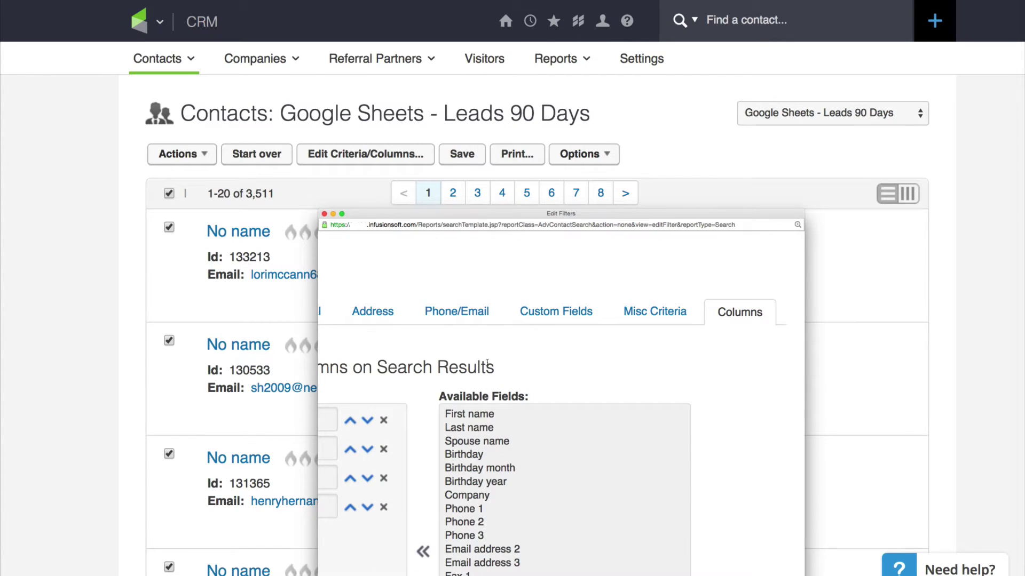
scroll(508, 372, left, 3)
click(377, 311)
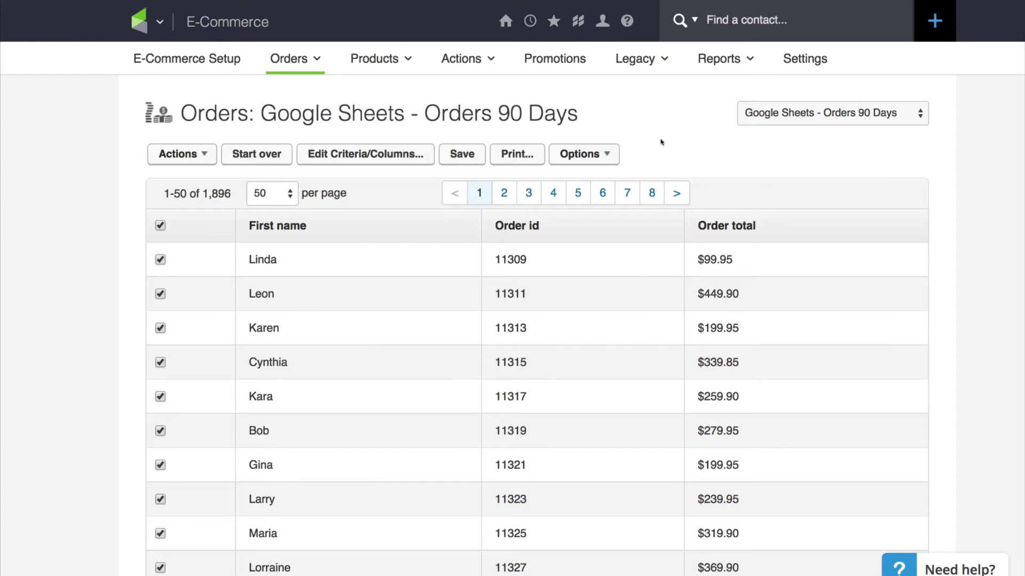
Switch to MyFusion Solutions and start configuring a new Google Sheet It helper named "GS - Demo".
mouse_move(295, 63)
click(235, 19)
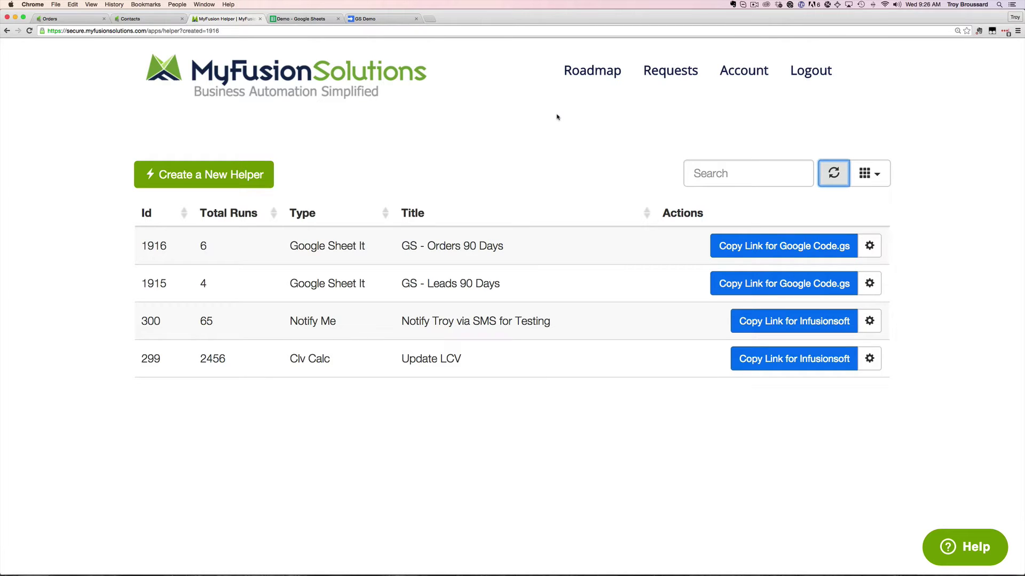
click(237, 179)
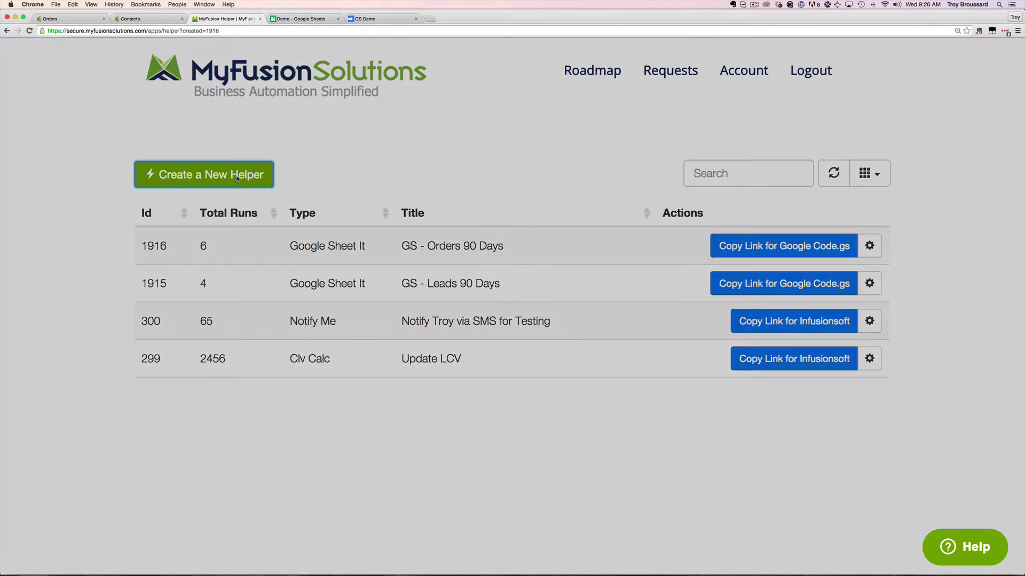
click(321, 220)
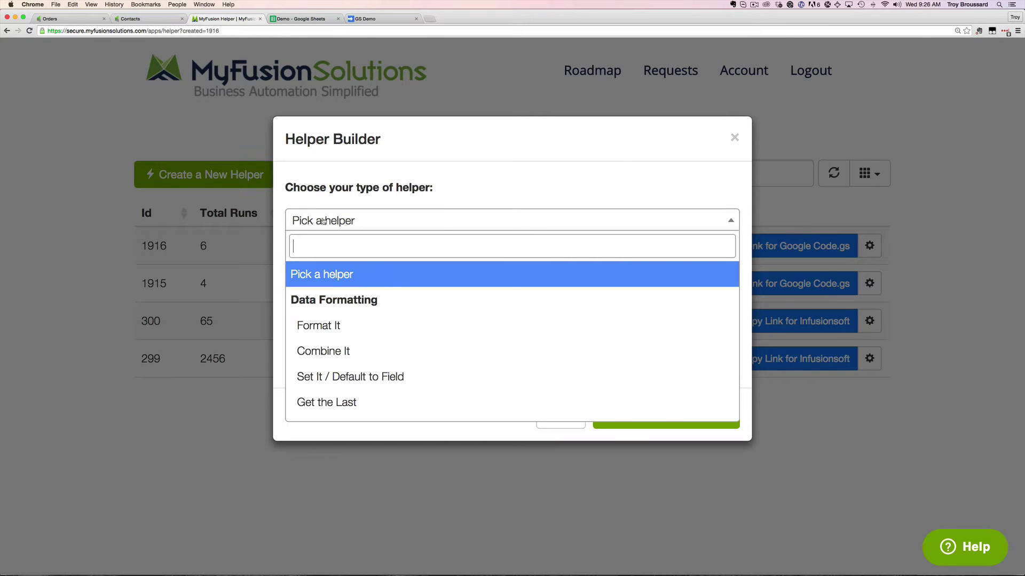
text(goo)
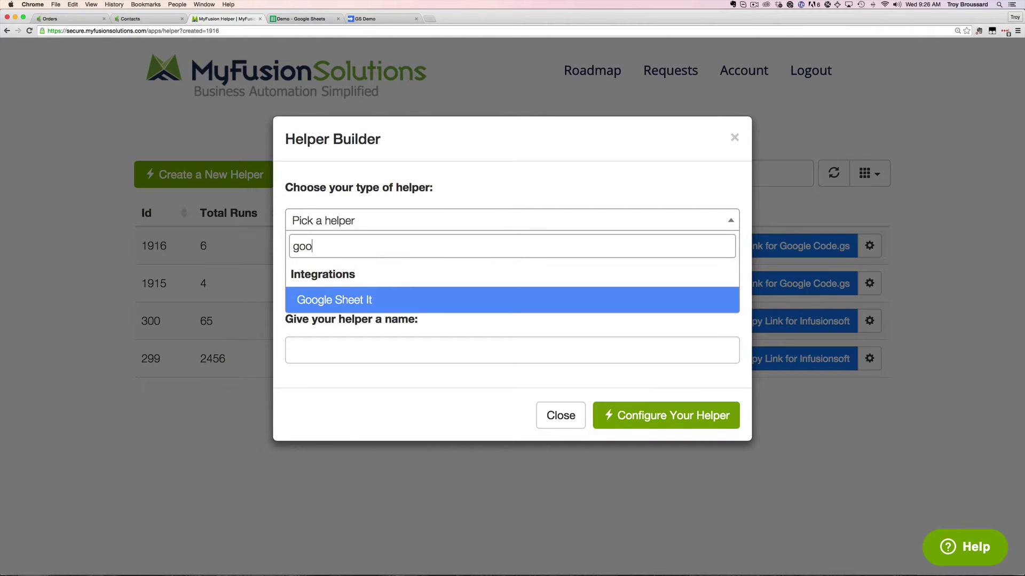
click(358, 293)
click(473, 406)
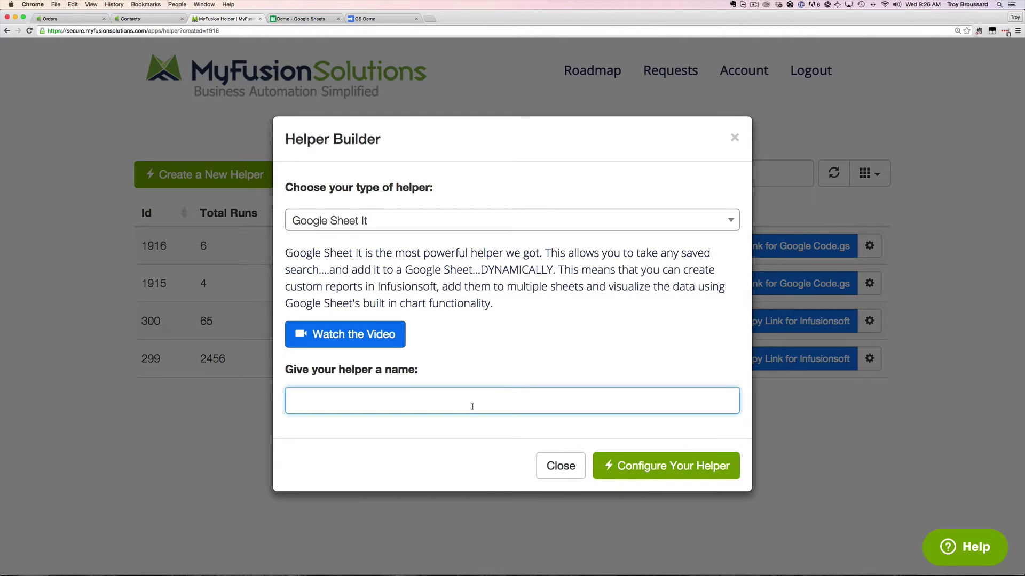
text(GS - Demo)
click(696, 466)
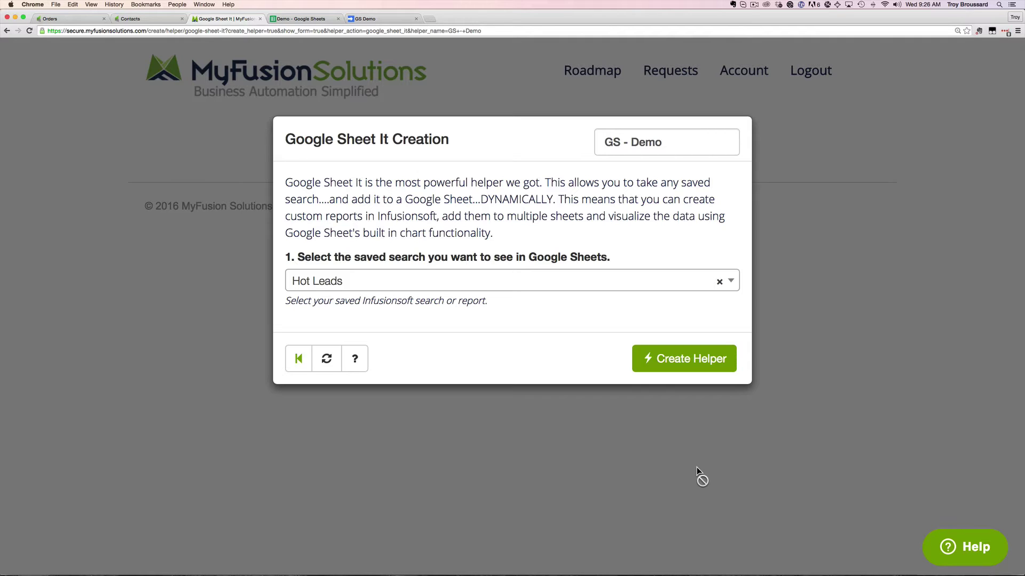
Set the helper's saved search to "Google Sheets - Leads 90 Days" and create the helper.
click(425, 282)
text(go)
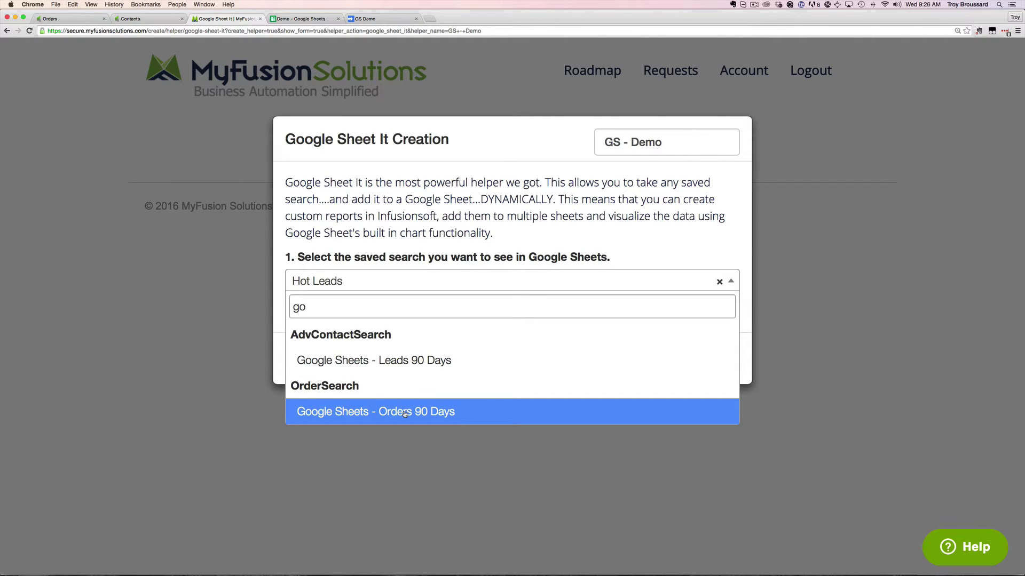
click(358, 362)
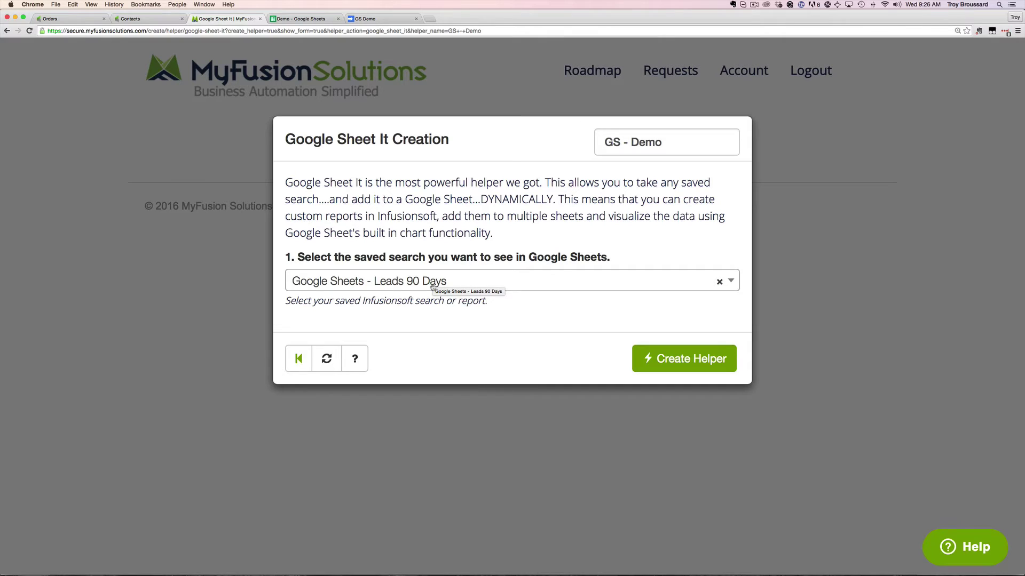
click(674, 361)
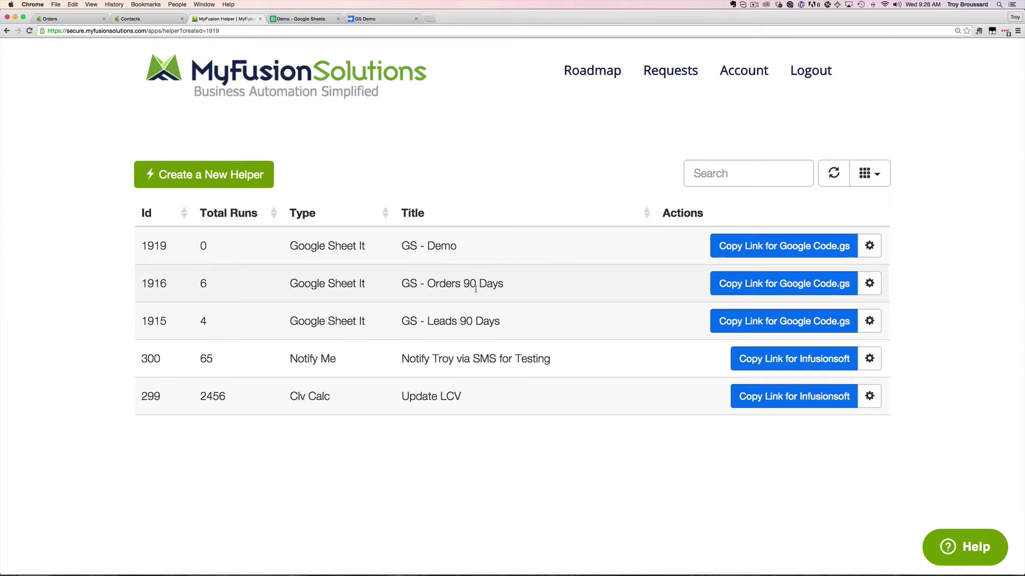
Delete the "GS - Demo" helper from the helper list.
click(870, 246)
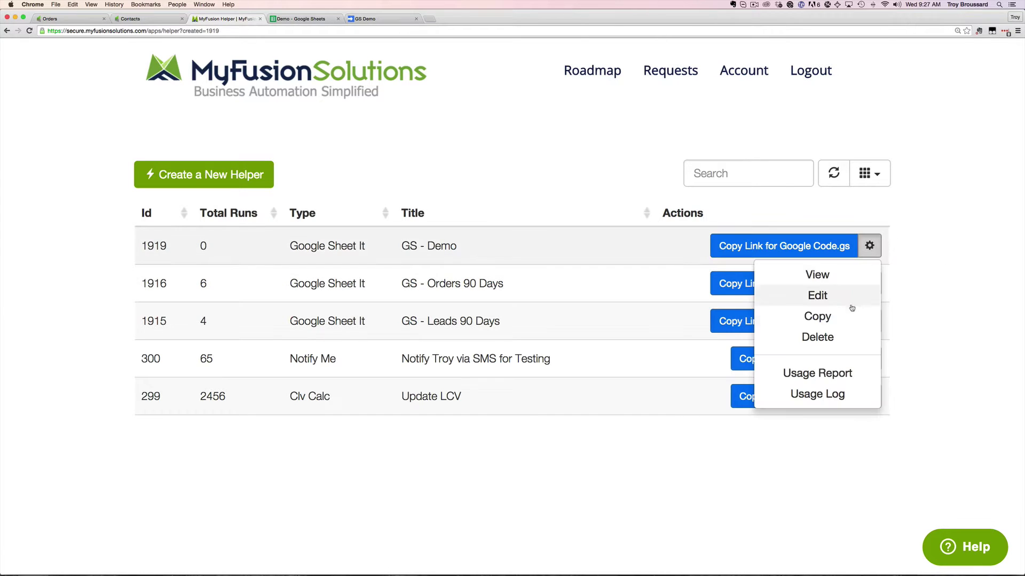
click(830, 339)
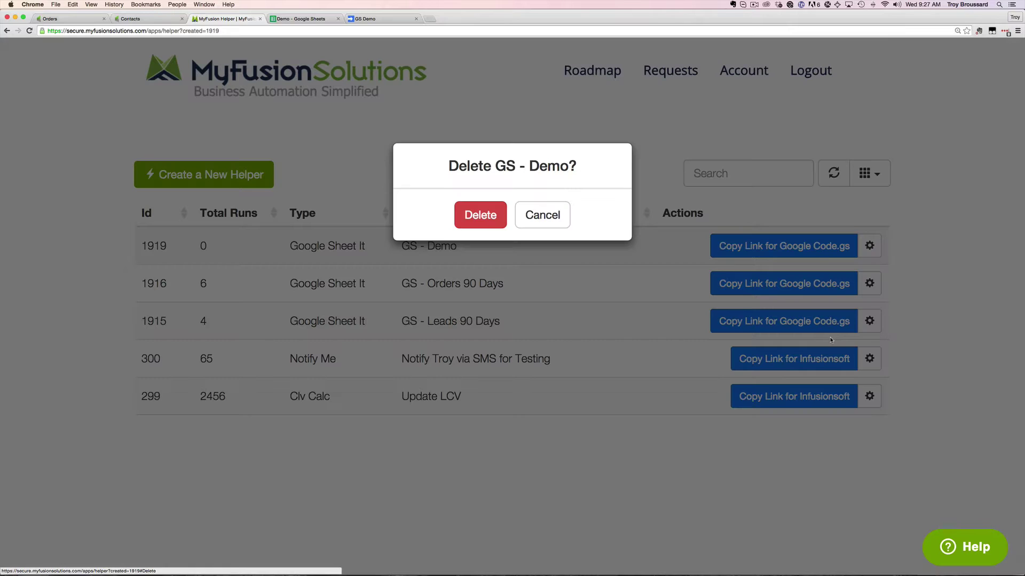
click(484, 215)
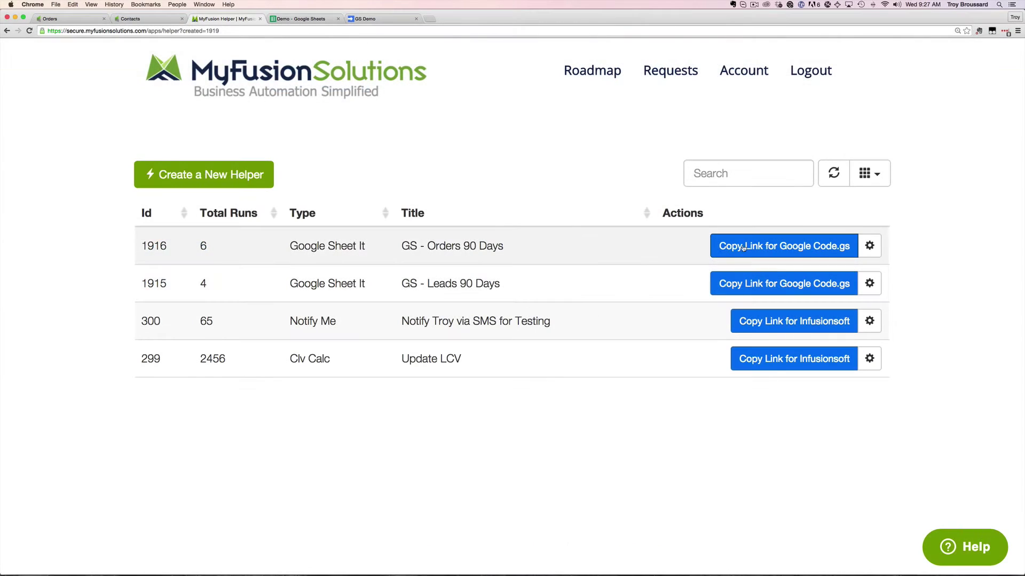
Copy the Google Code.gs link of the "GS - Orders 90 Days" helper and open the Demo spreadsheet's script editor.
click(797, 247)
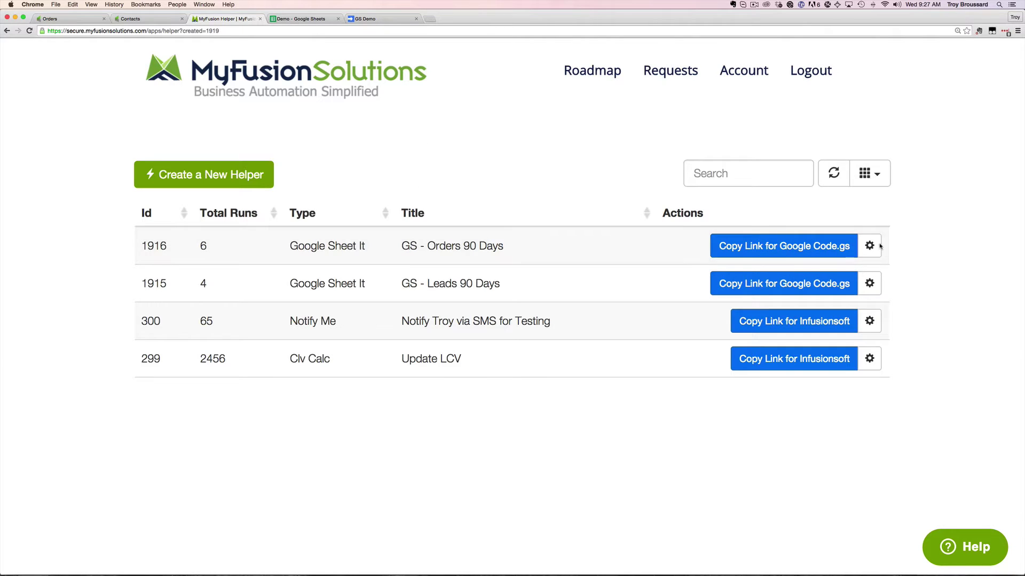
click(302, 18)
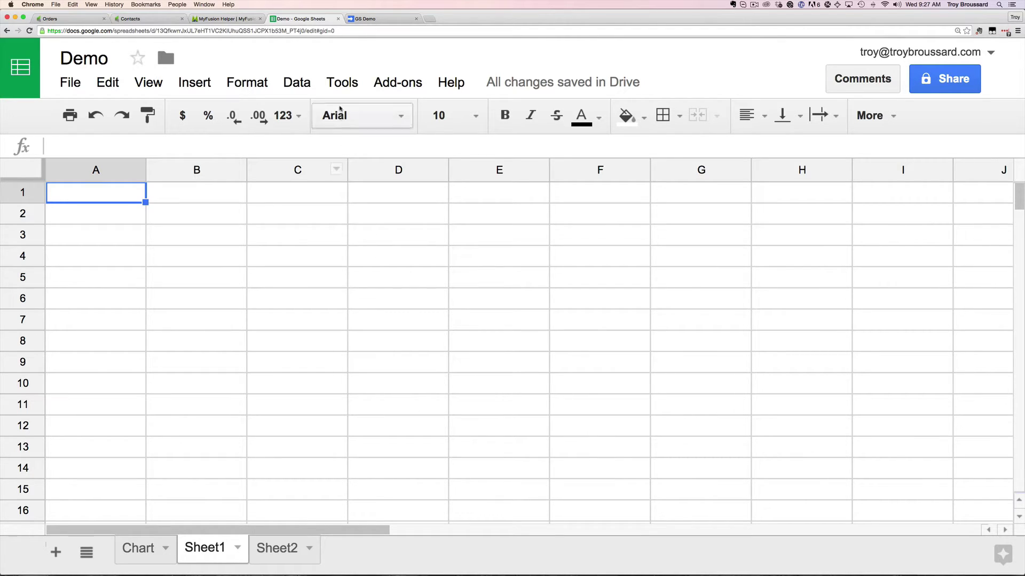
click(339, 86)
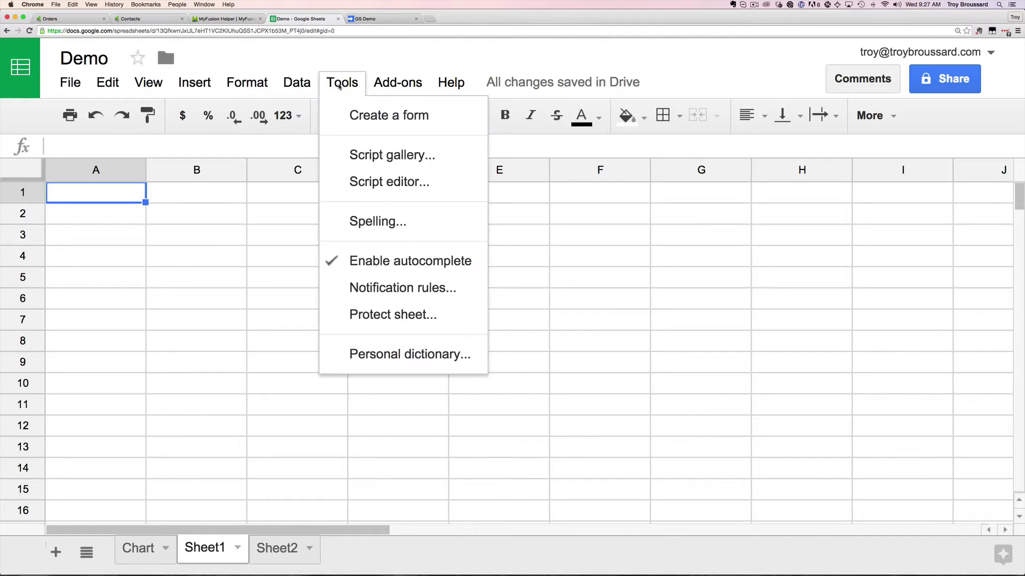
click(368, 183)
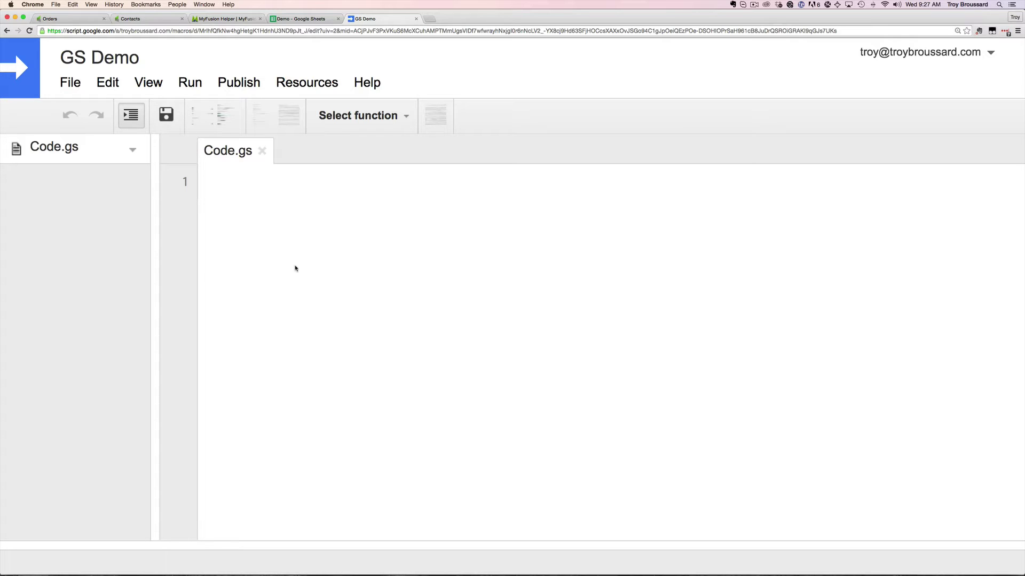
Paste the copied helper code, including its embedded access token, into the empty Code.gs file.
key(super+v)
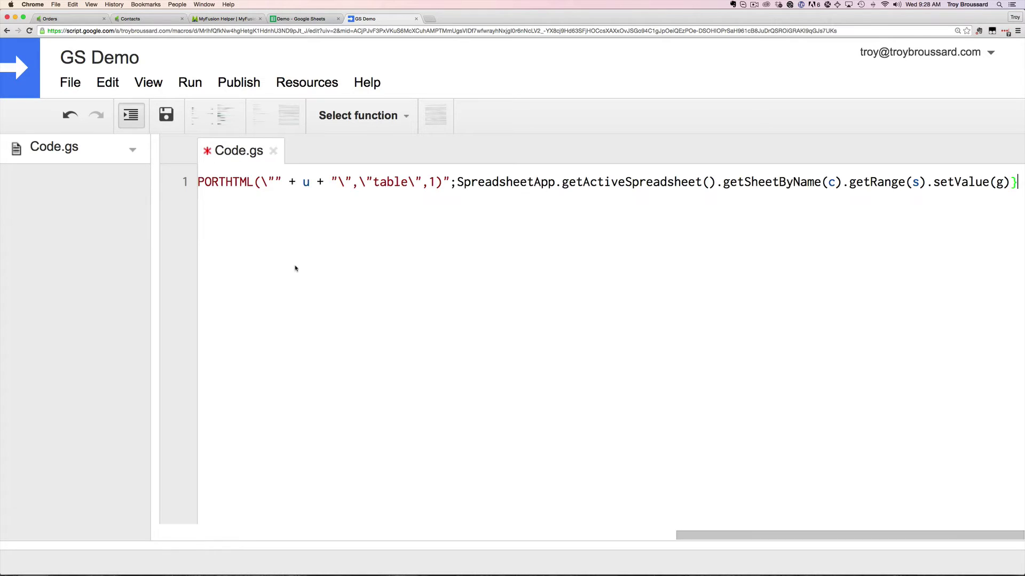
scroll(295, 268, left, 20)
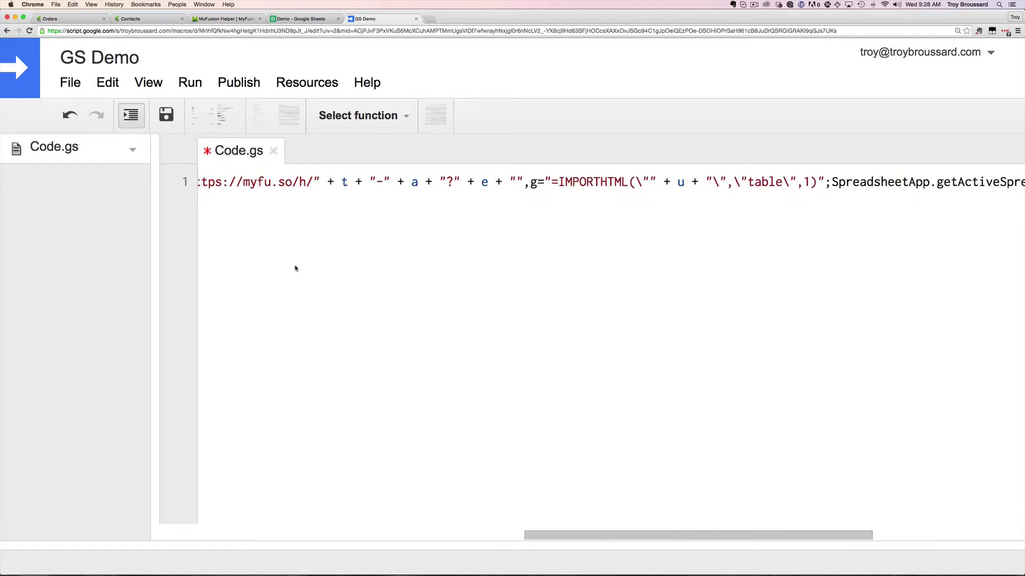
scroll(295, 268, left, 3)
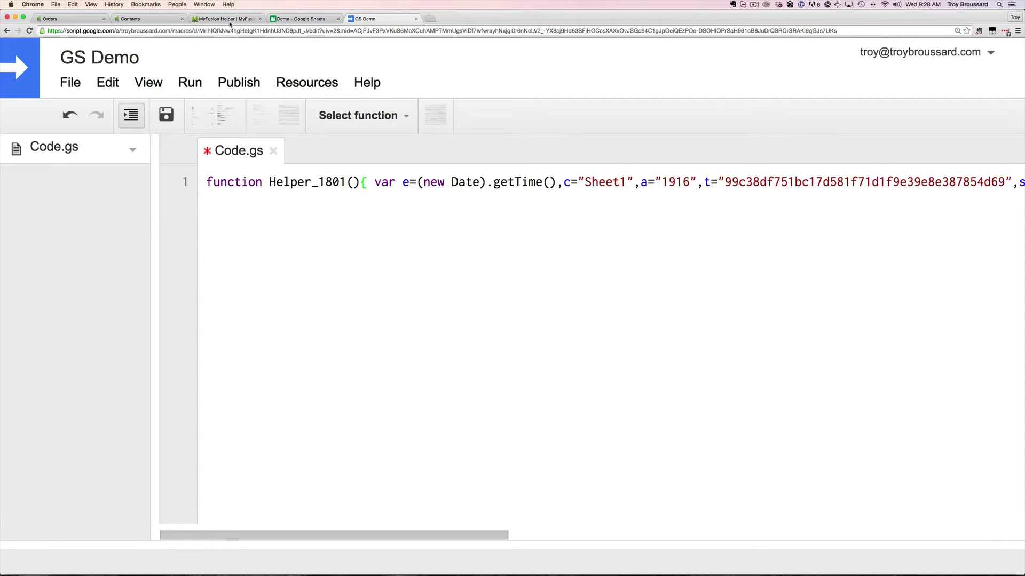
Check the orders helper's title in the helper list and rename the script function to "Helper_Orders_90days".
click(231, 19)
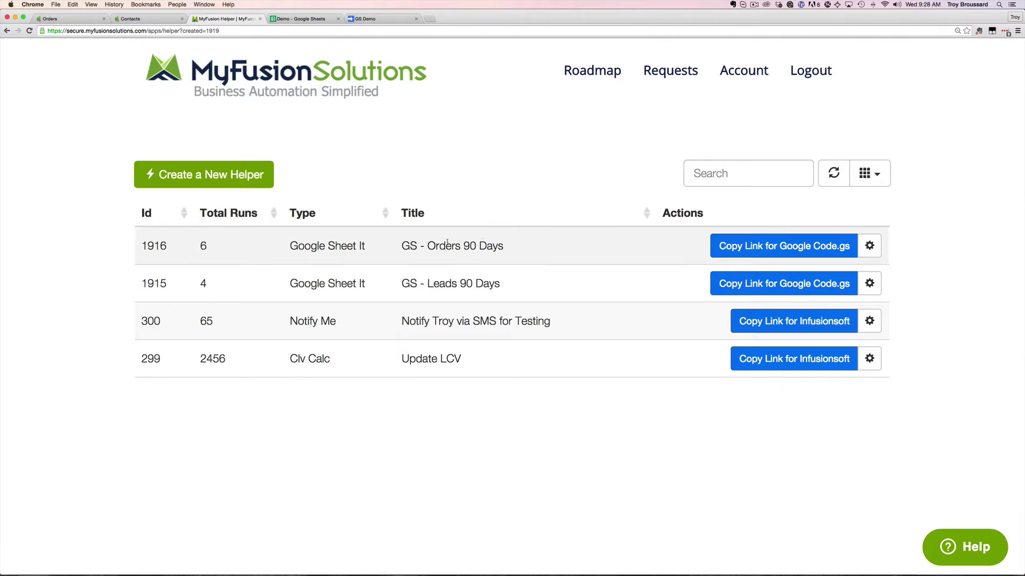
click(372, 19)
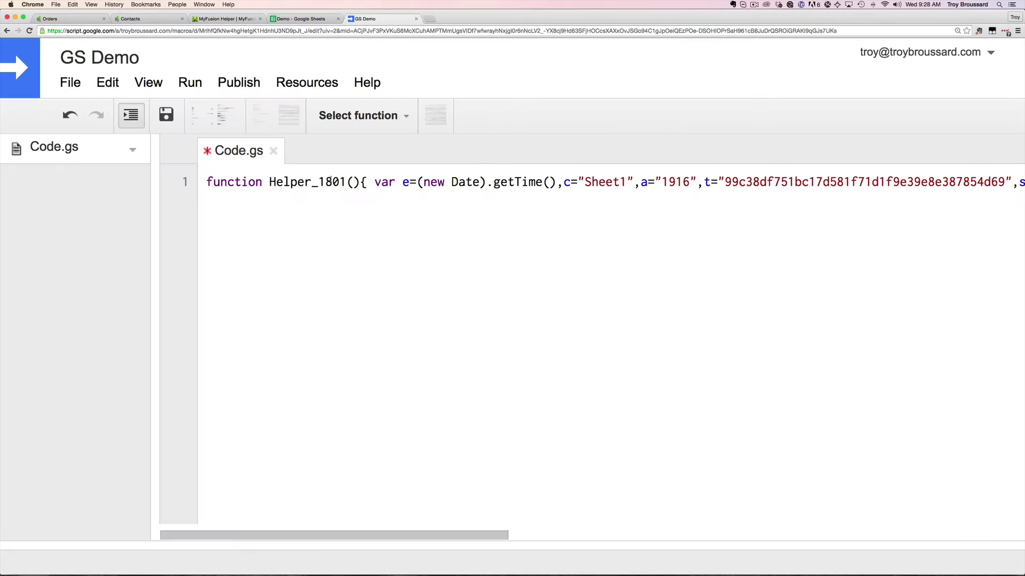
drag(319, 182, 344, 182)
text(Orders-)
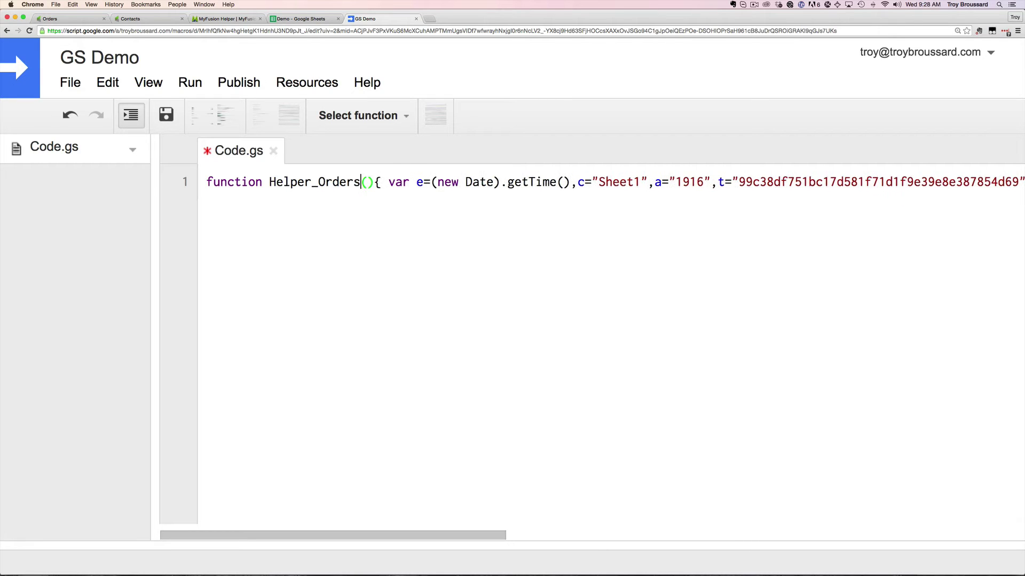
key(BackSpace)
text(_90days)
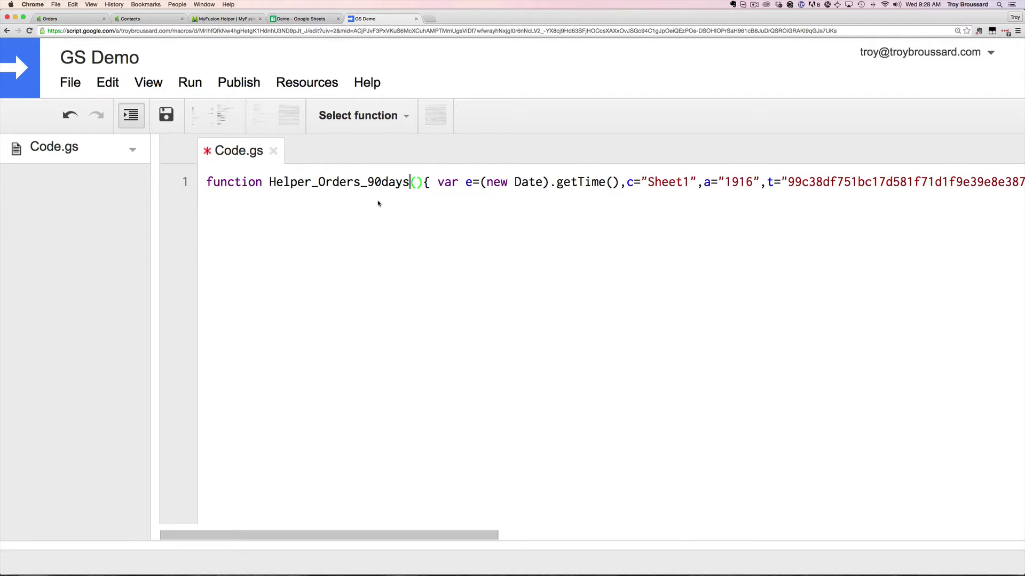
Review the pasted function from its end back to the start and select the sheet name "Sheet1" in it.
key(super+Right)
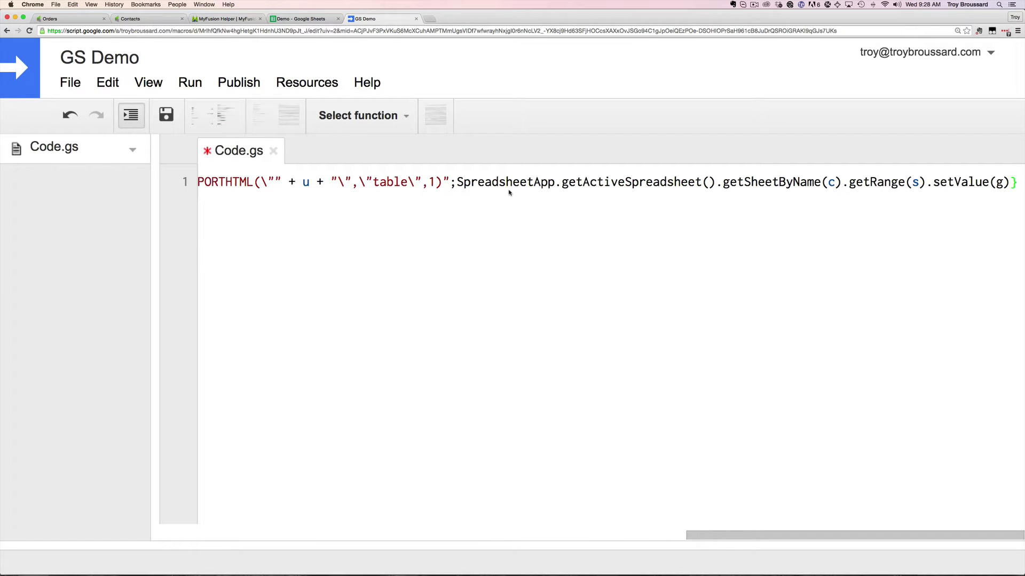
scroll(508, 192, left, 6)
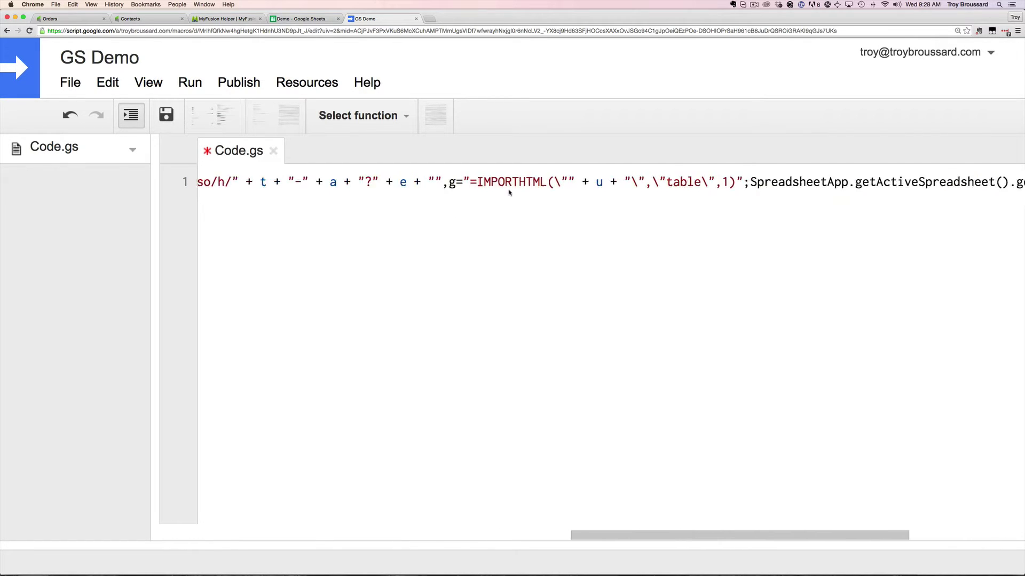
scroll(509, 192, left, 8)
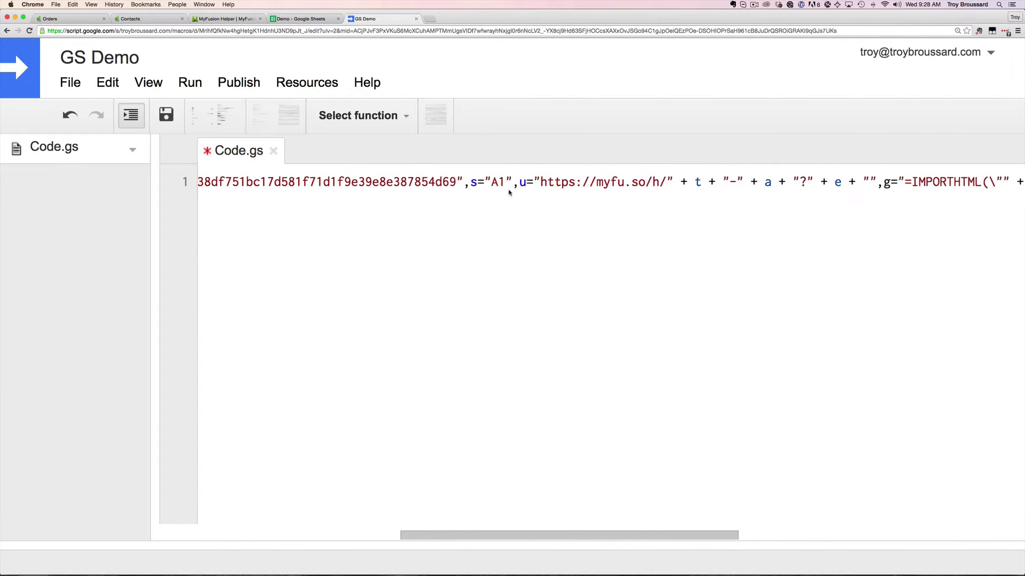
scroll(508, 193, left, 8)
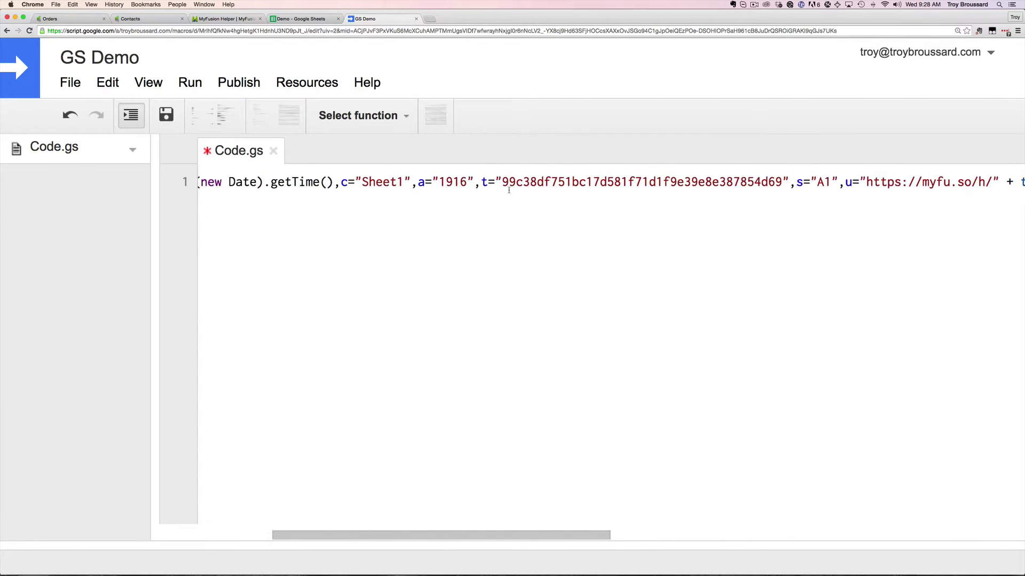
scroll(509, 190, left, 6)
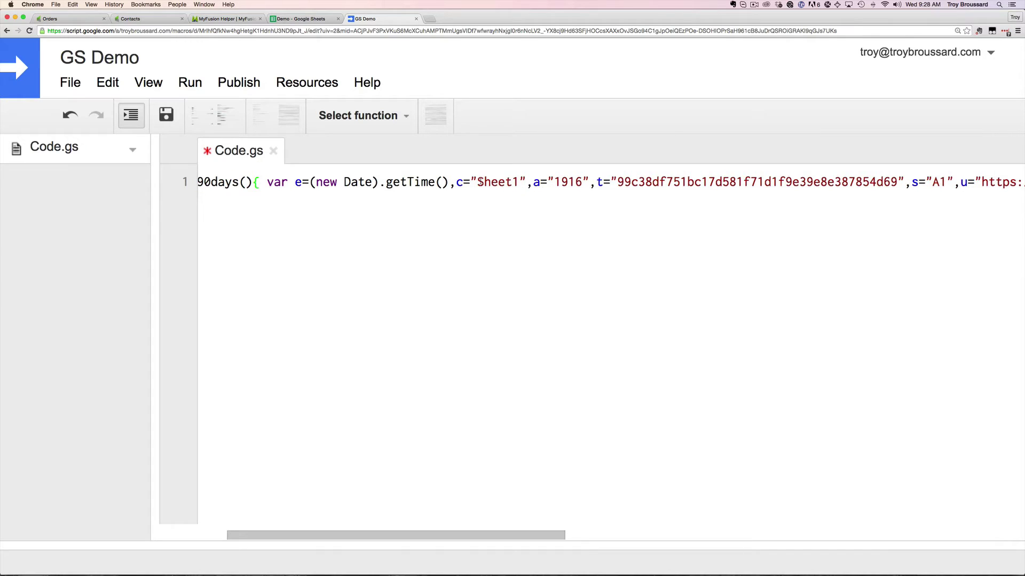
drag(477, 182, 519, 181)
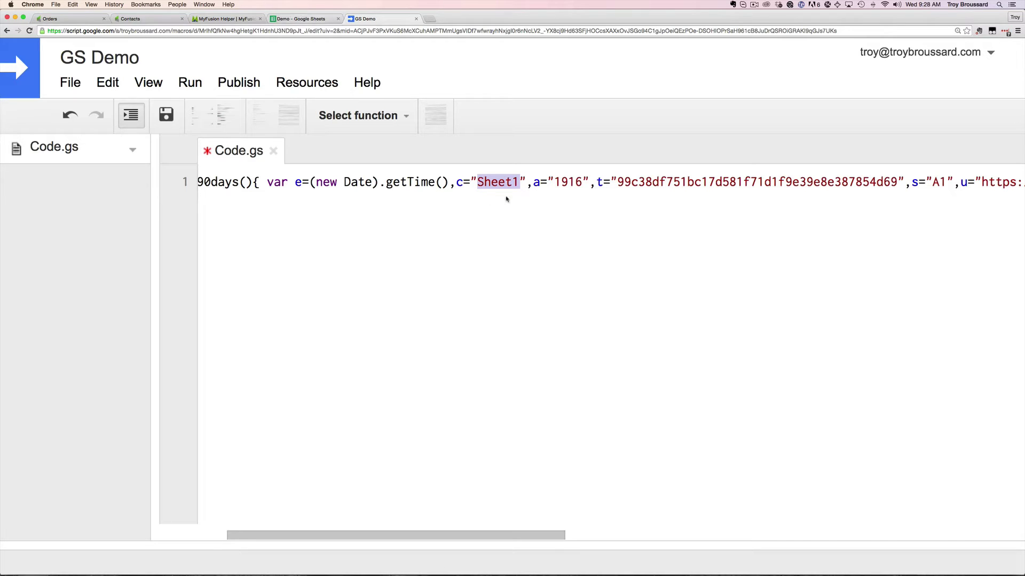
Check the sheet names in the Demo spreadsheet and set the script's target sheet to "Sheet2".
click(314, 20)
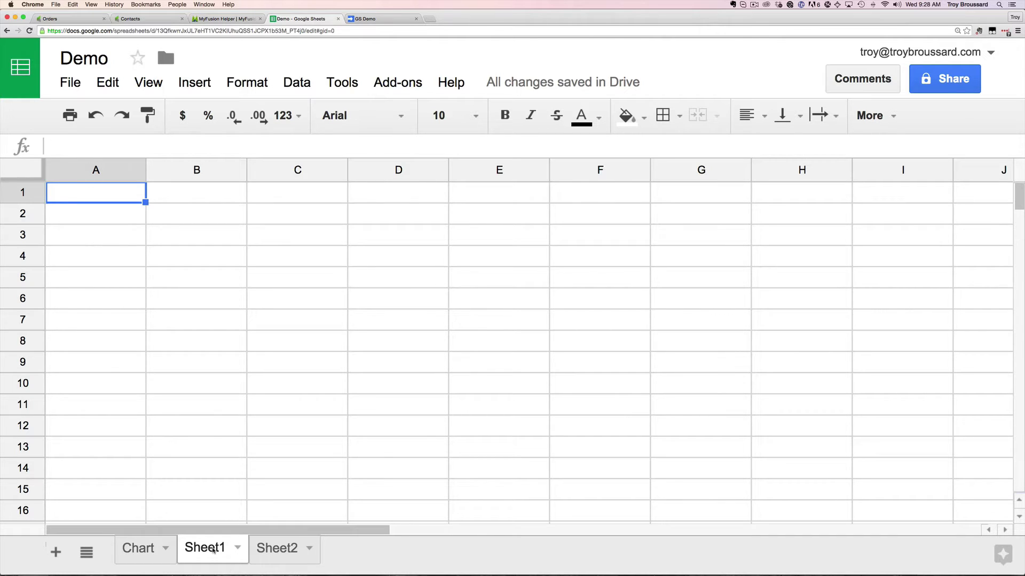
click(385, 19)
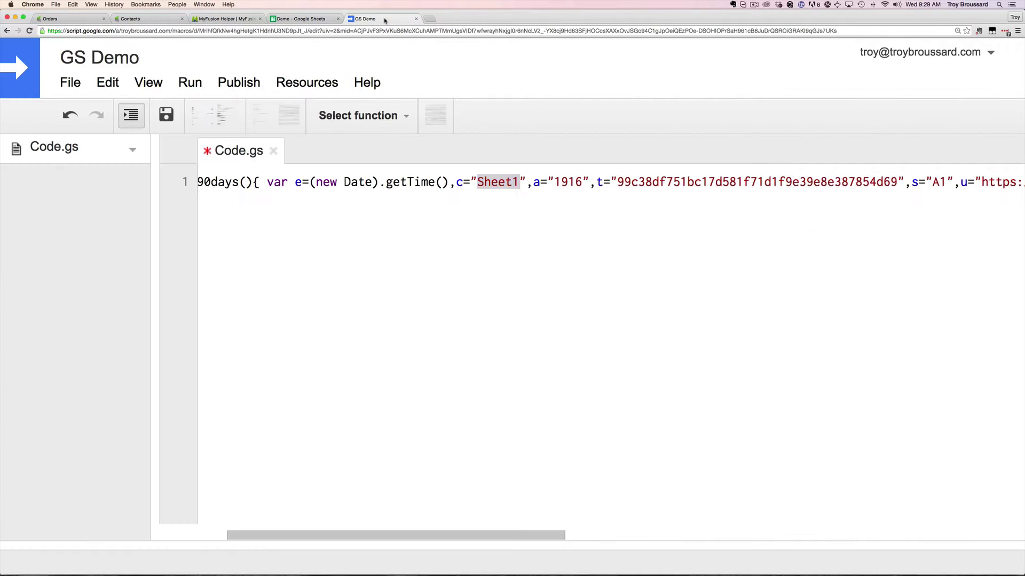
click(520, 182)
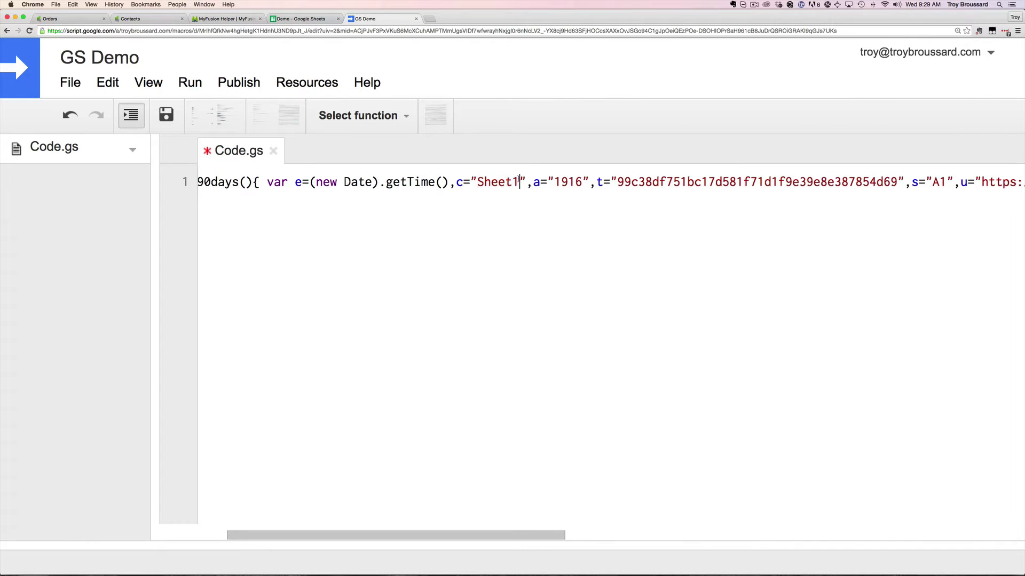
key(BackSpace)
text(2)
Try "B3" as the script's start cell and restore it to "A1".
scroll(735, 172, right, 5)
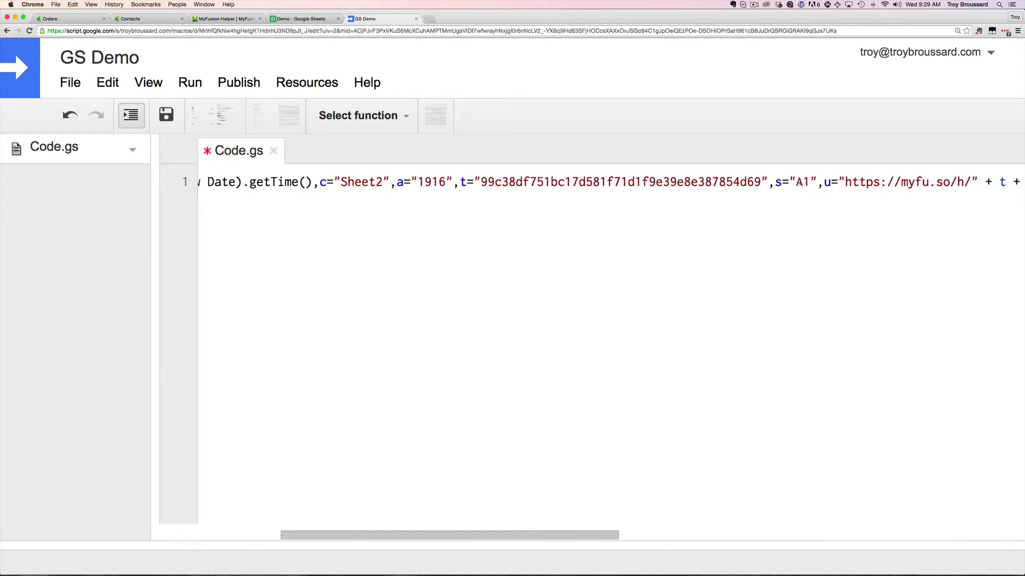
drag(796, 182, 811, 182)
text(B3)
key(BackSpace)
key(BackSpace)
text(A1)
Save the script and run the Helper_Orders_90days function.
scroll(610, 357, left, 2)
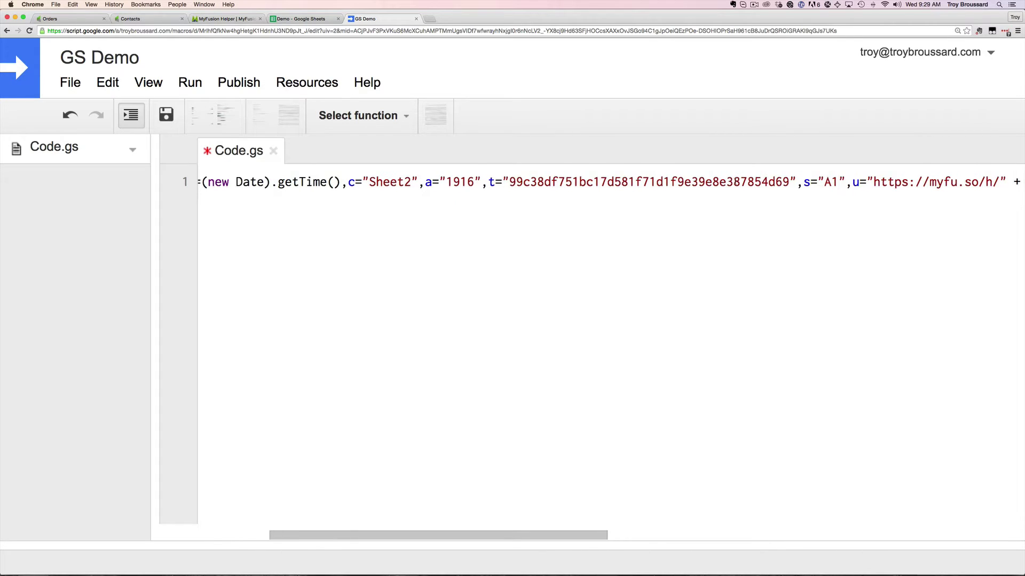
scroll(736, 182, left, 10)
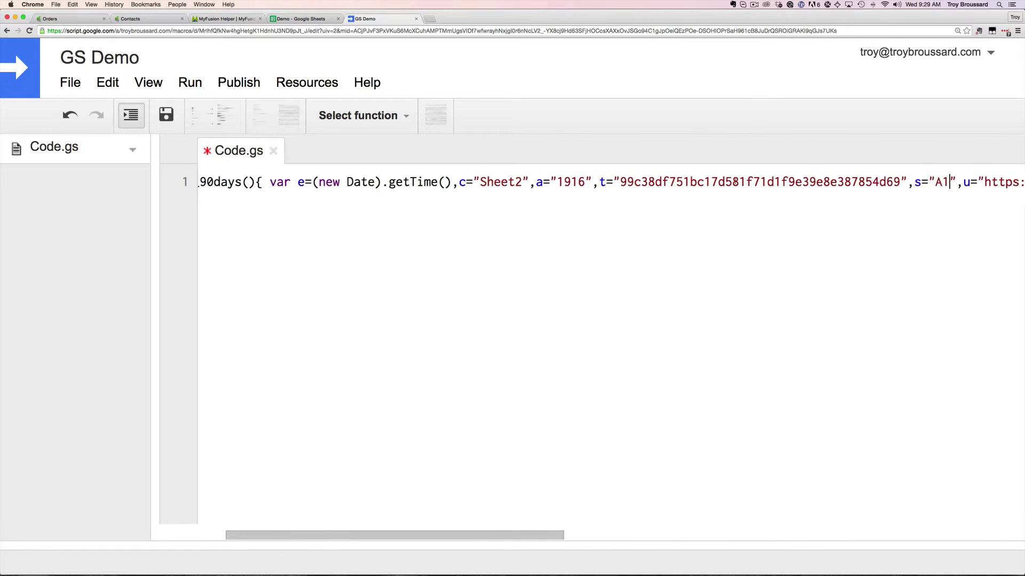
scroll(736, 182, left, 1)
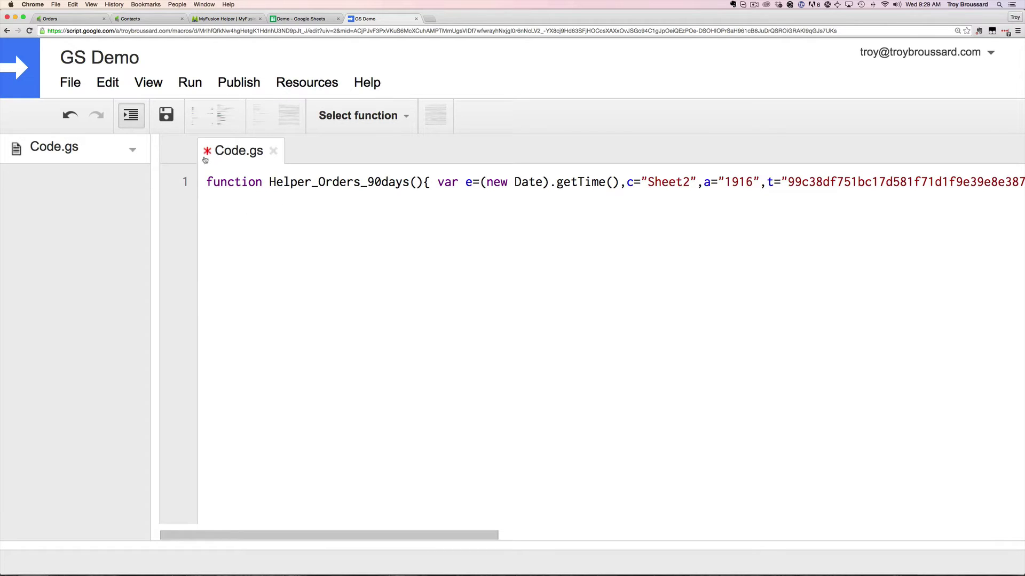
click(167, 118)
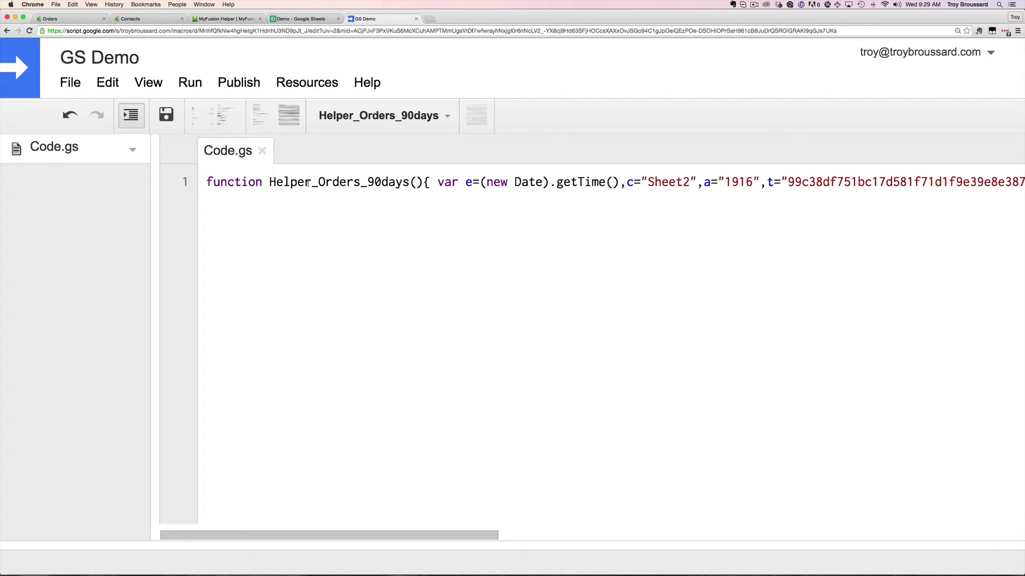
click(186, 87)
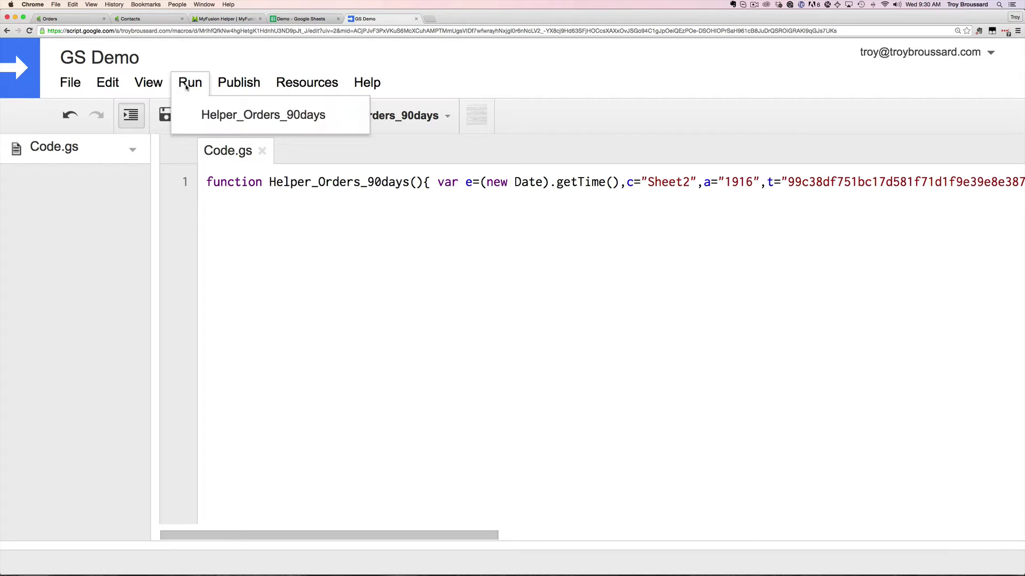
click(246, 116)
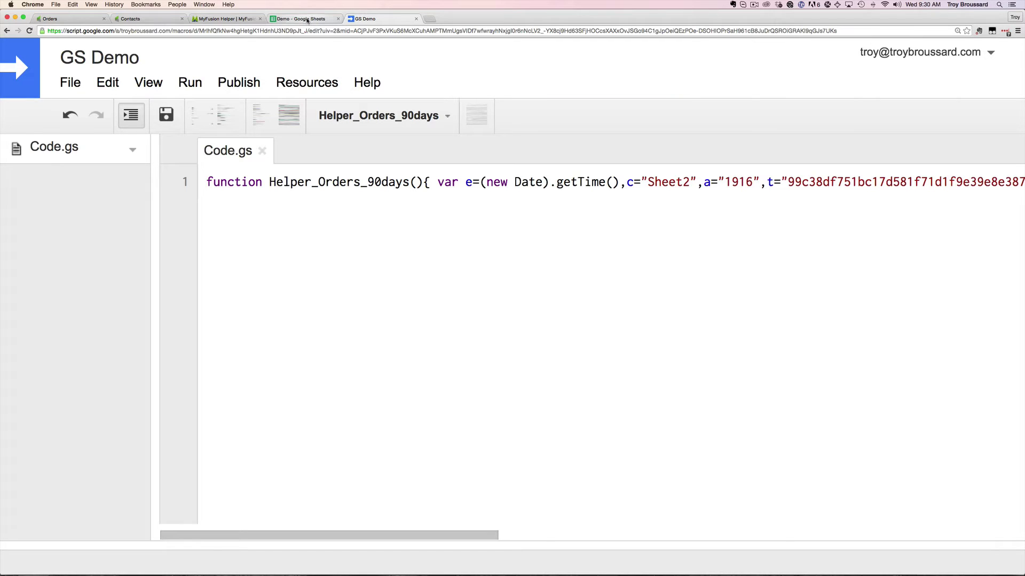
Check the imported orders on Sheet2 of the Demo spreadsheet against the script's sheet name and compare them with Sheet1.
click(307, 20)
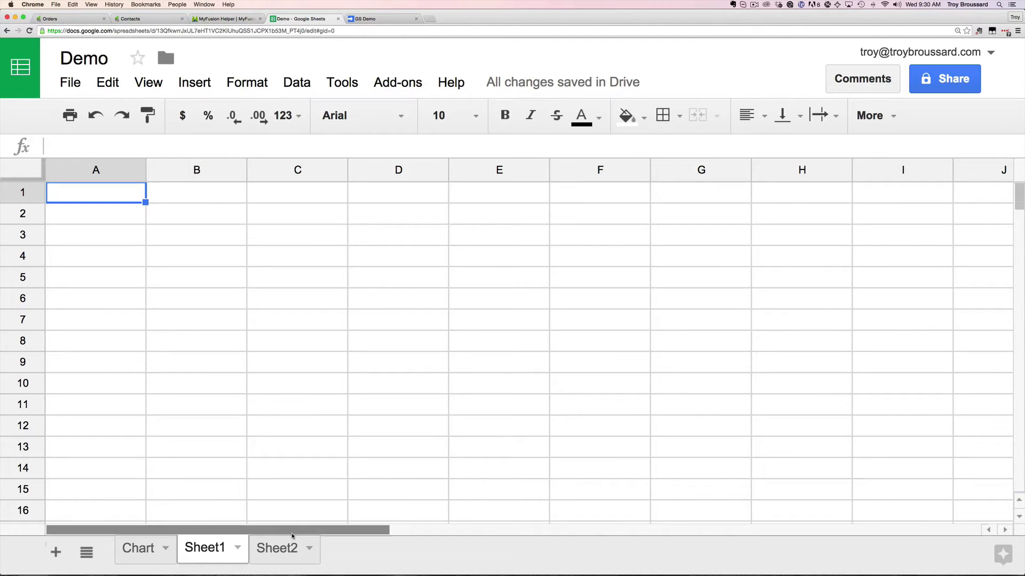
click(287, 550)
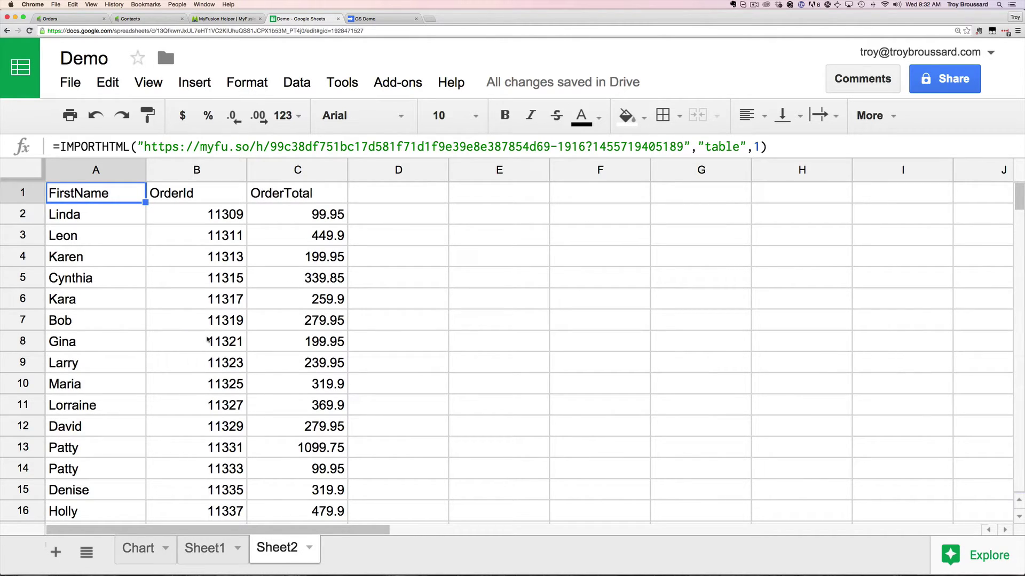
click(374, 19)
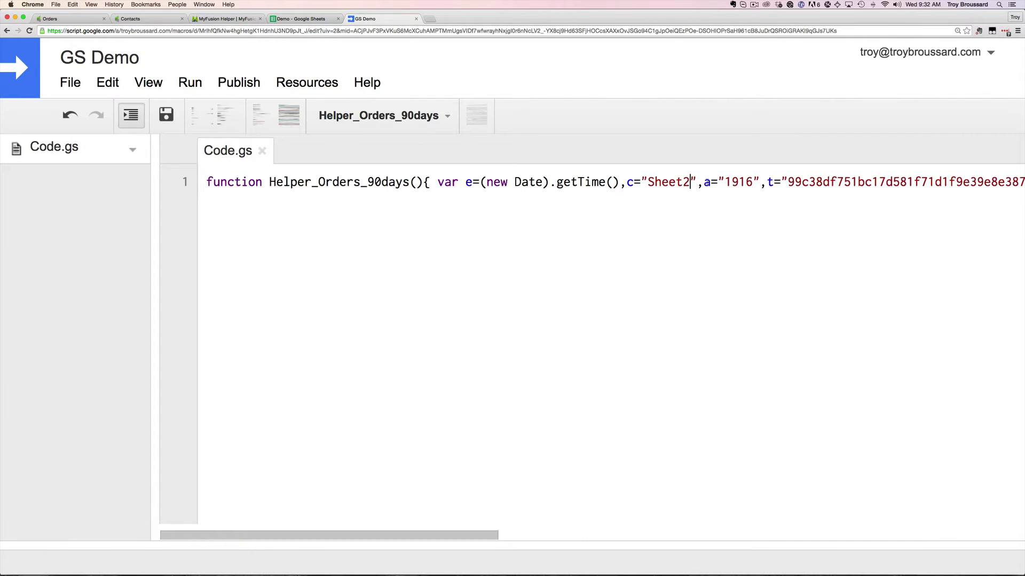
click(302, 18)
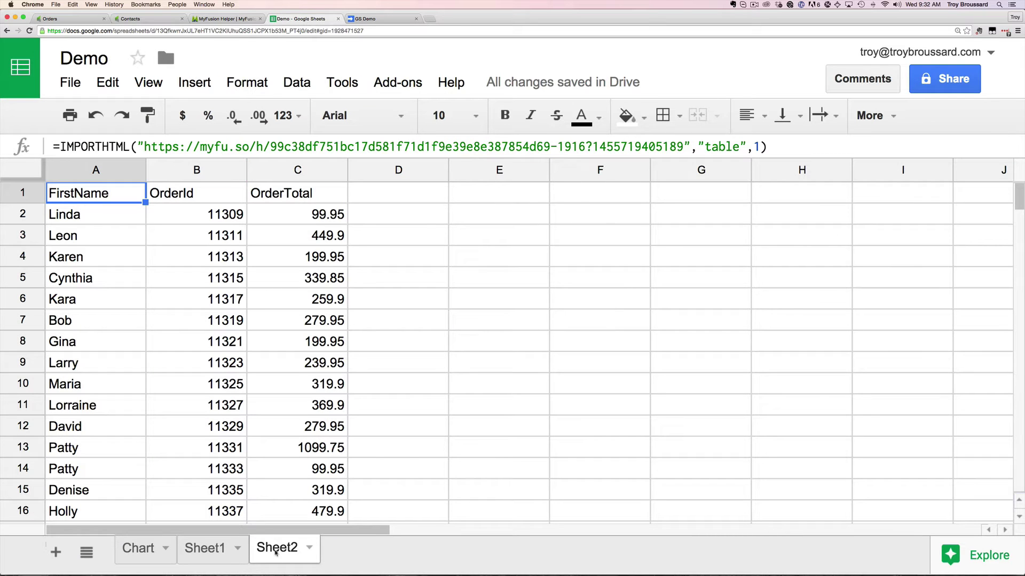
click(225, 553)
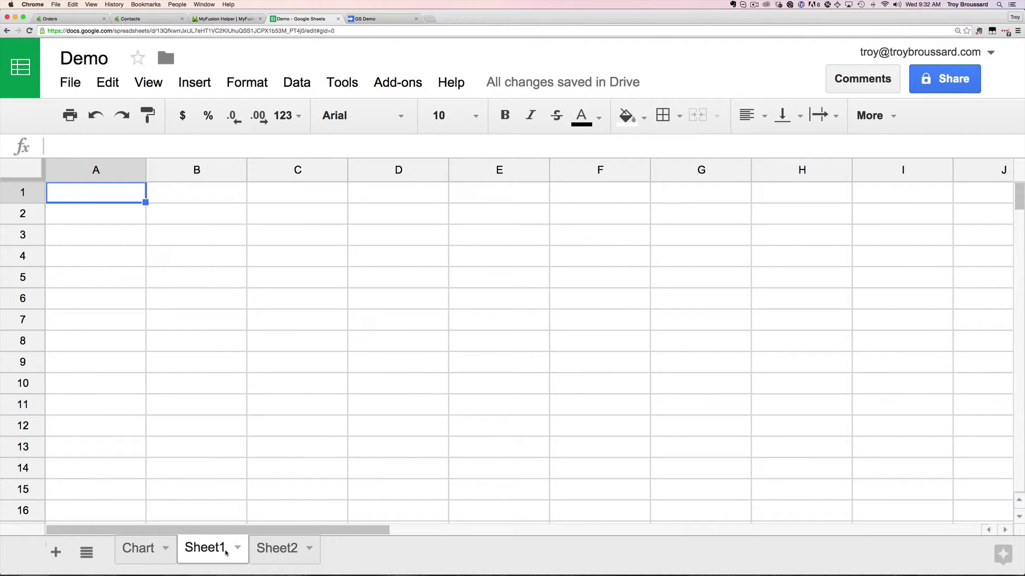
click(263, 549)
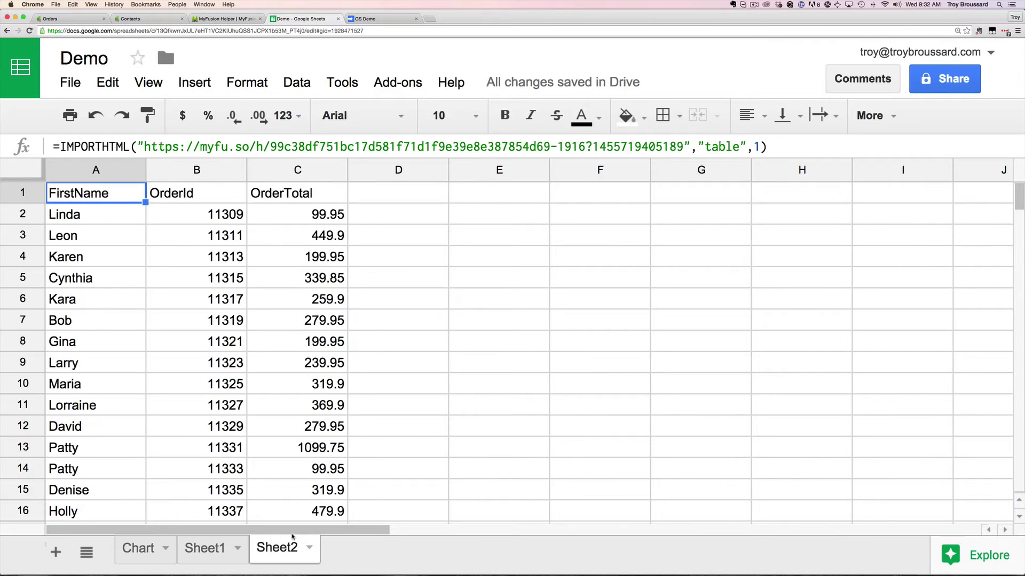
Set the script's target sheet to "Sheet1", then save and run Helper_Orders_90days.
click(371, 20)
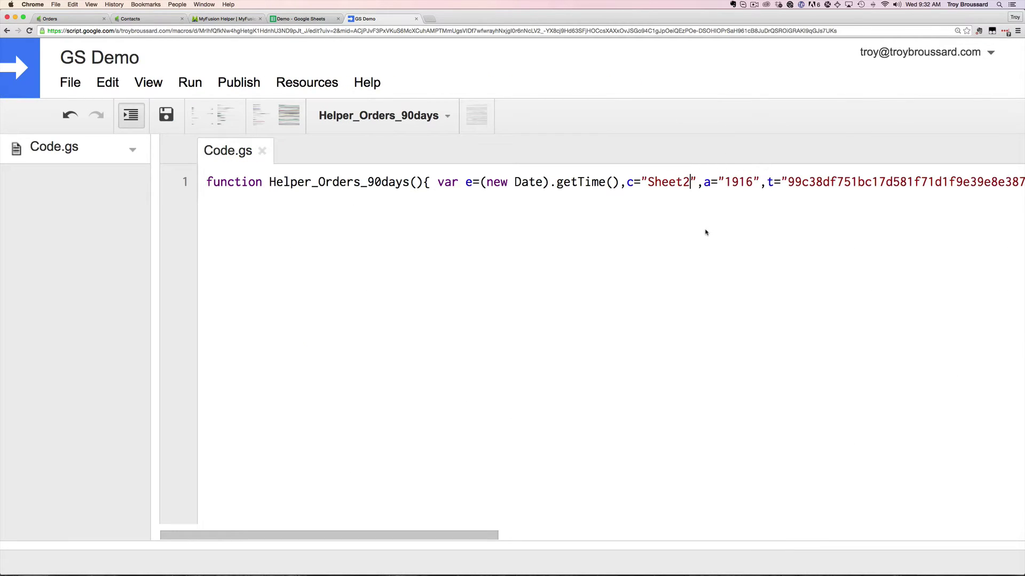
key(BackSpace)
text(1)
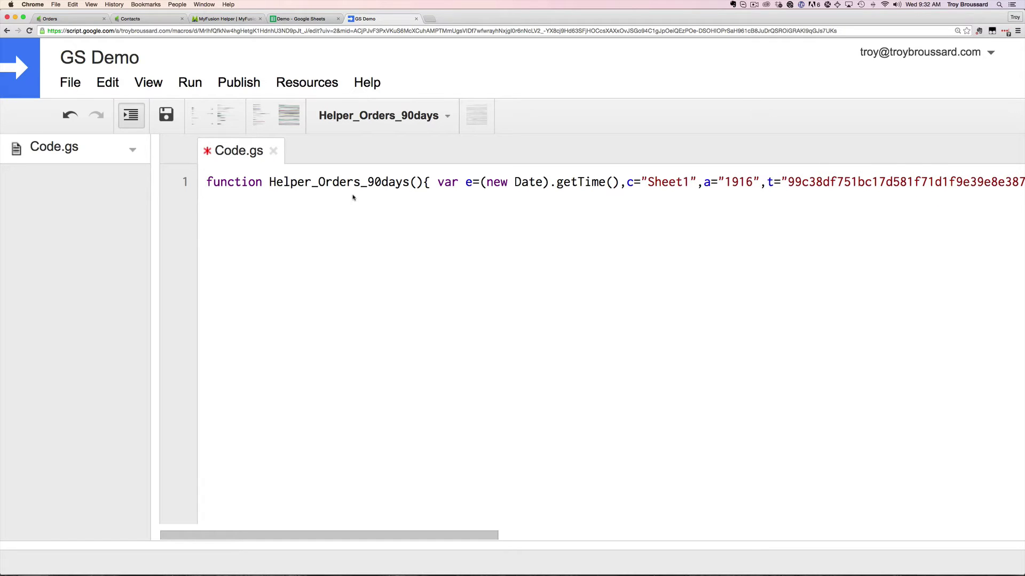
click(170, 121)
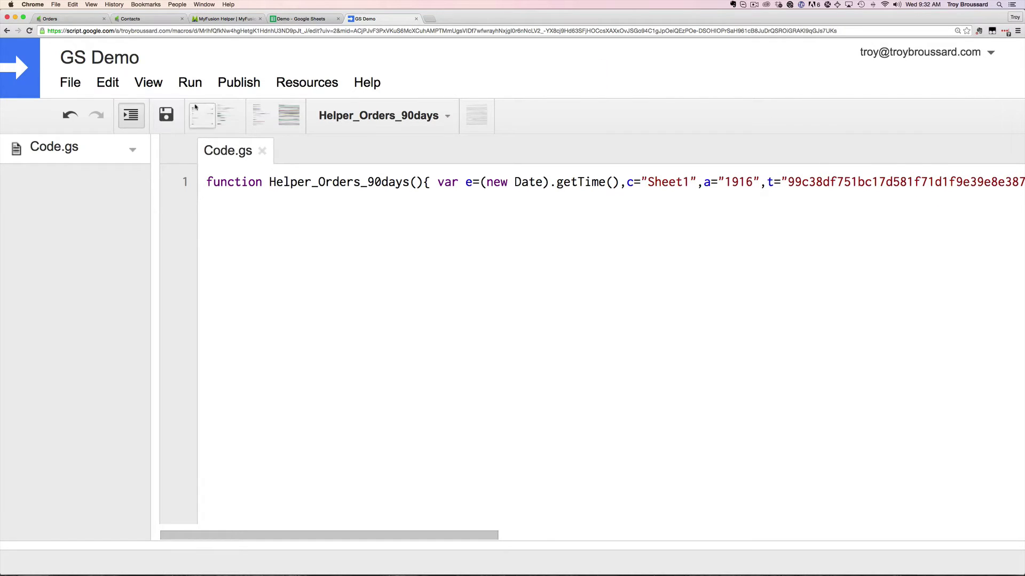
click(198, 86)
click(260, 115)
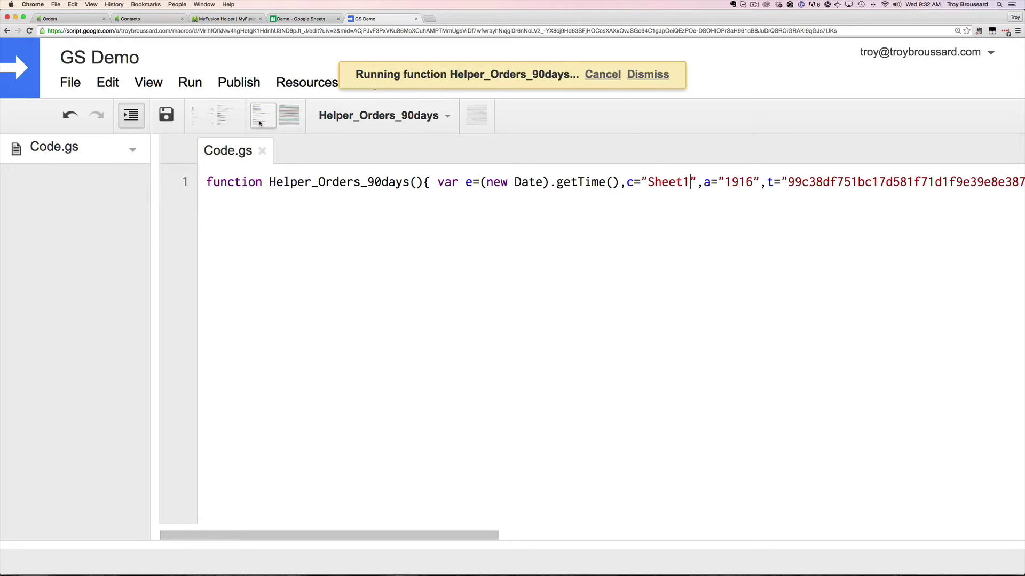
Check the imported orders on Sheet1 and clear the import formula from cell A1 of Sheet2.
click(304, 19)
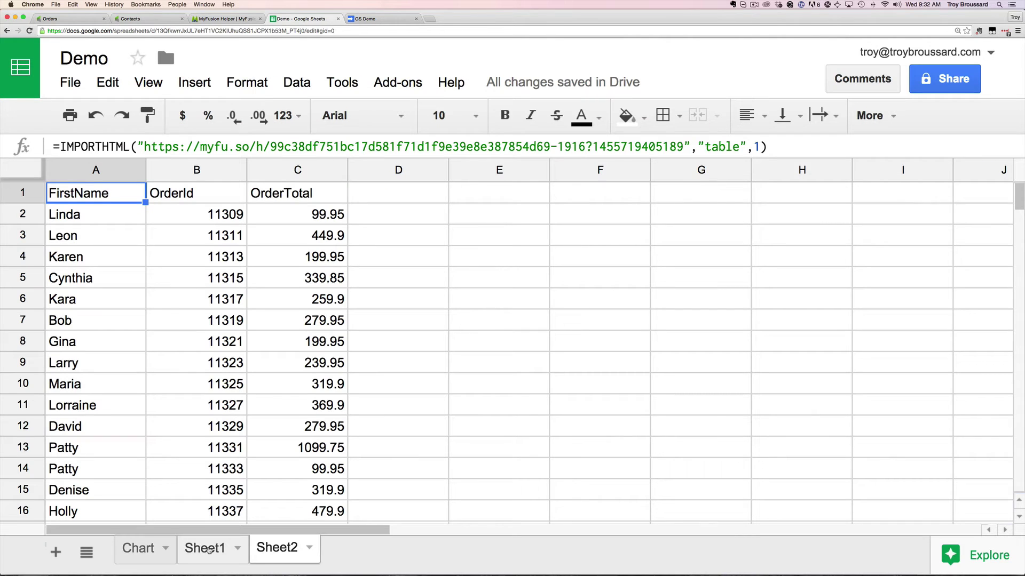
click(208, 549)
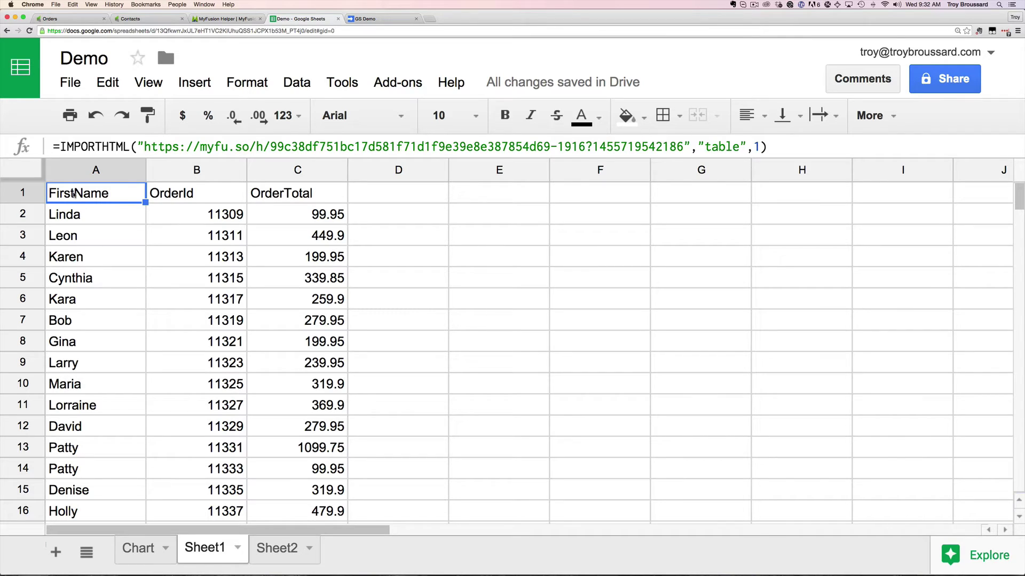
click(286, 553)
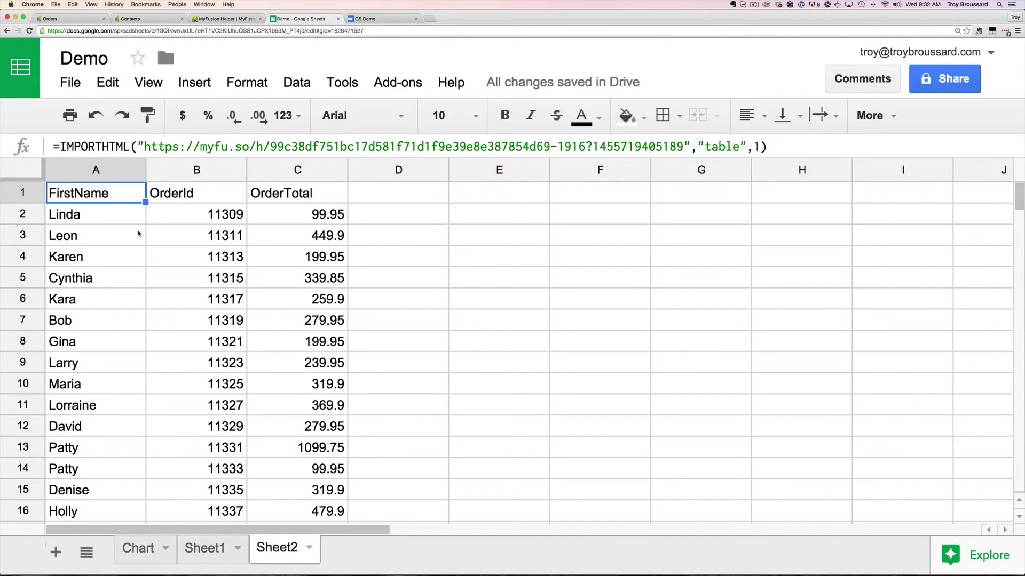
key(Delete)
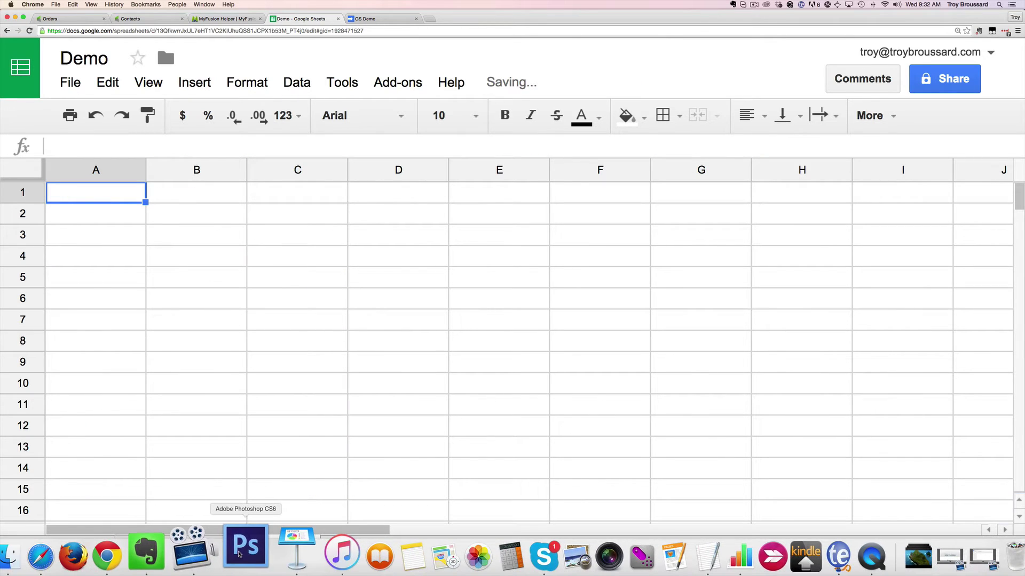
click(220, 561)
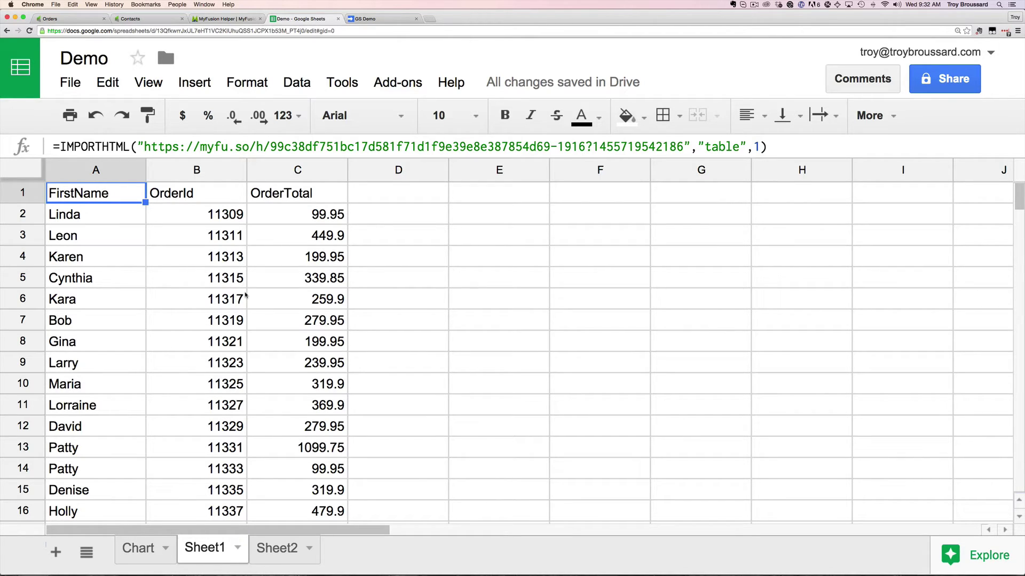
Change the start cell in the GS Demo script to "C3" and save the script.
click(371, 19)
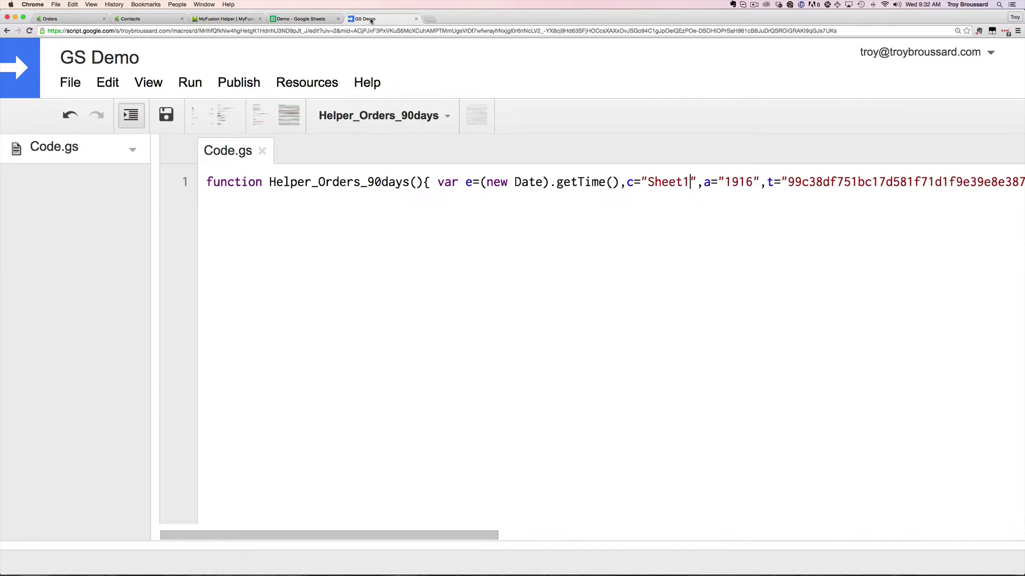
scroll(822, 197, right, 5)
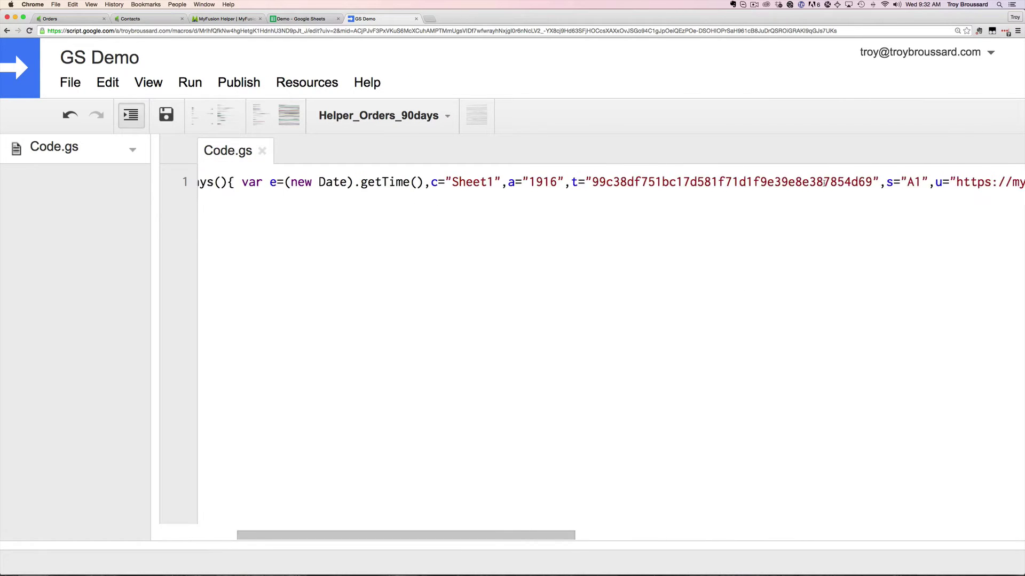
scroll(825, 183, right, 2)
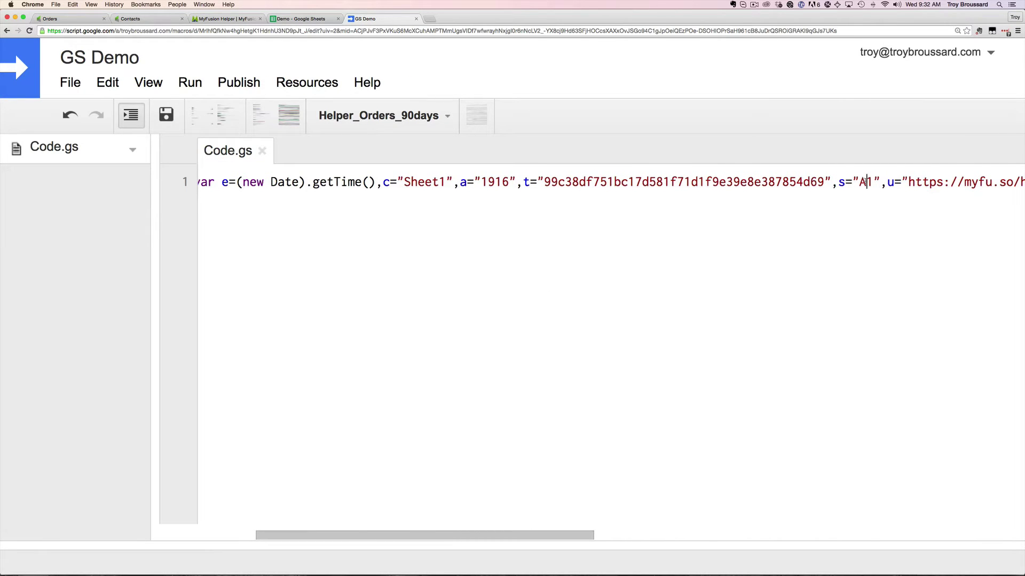
click(864, 182)
key(BackSpace)
text(c)
key(Right)
key(BackSpace)
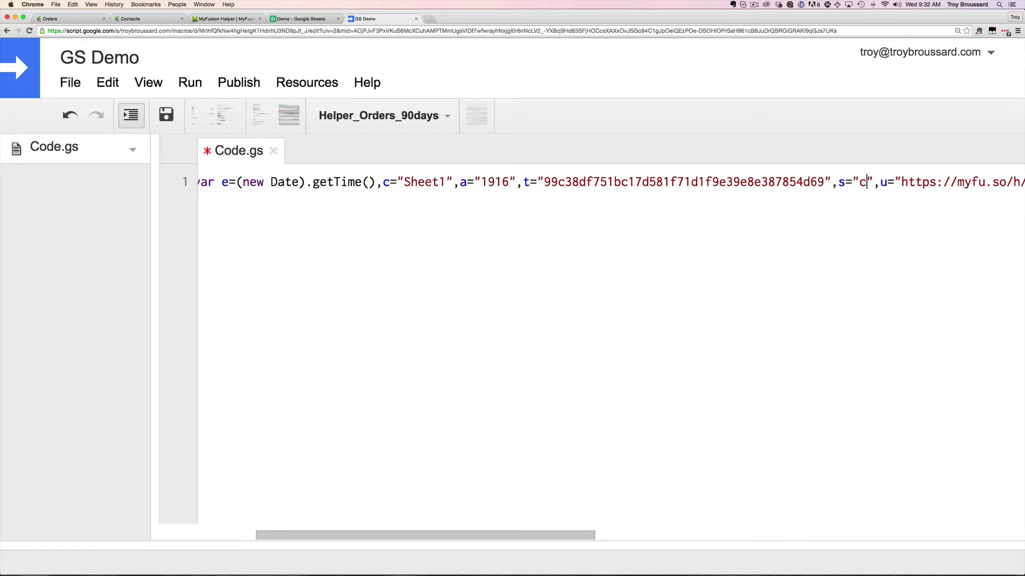
text(3)
key(BackSpace)
key(BackSpace)
text(C3)
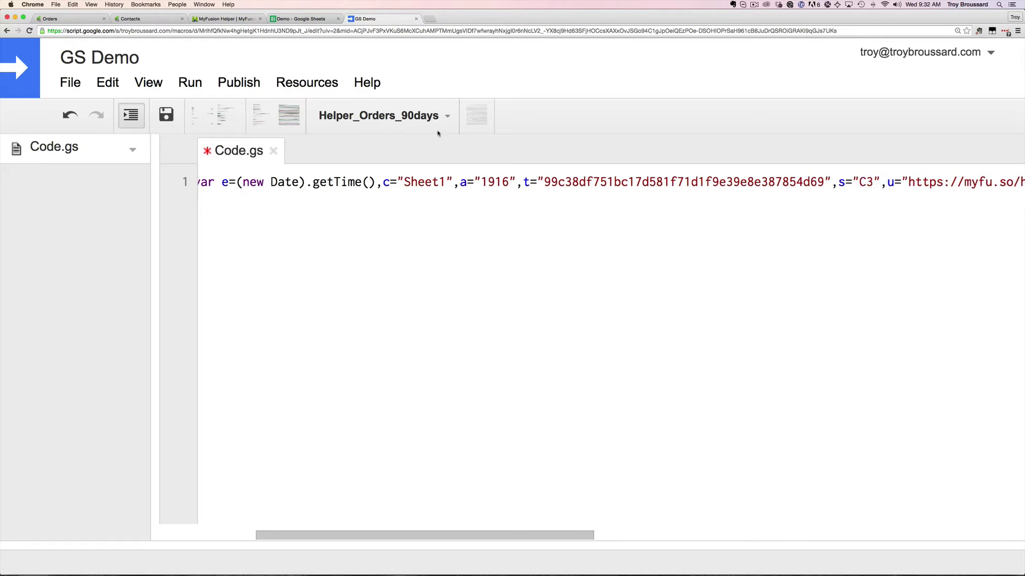
click(170, 118)
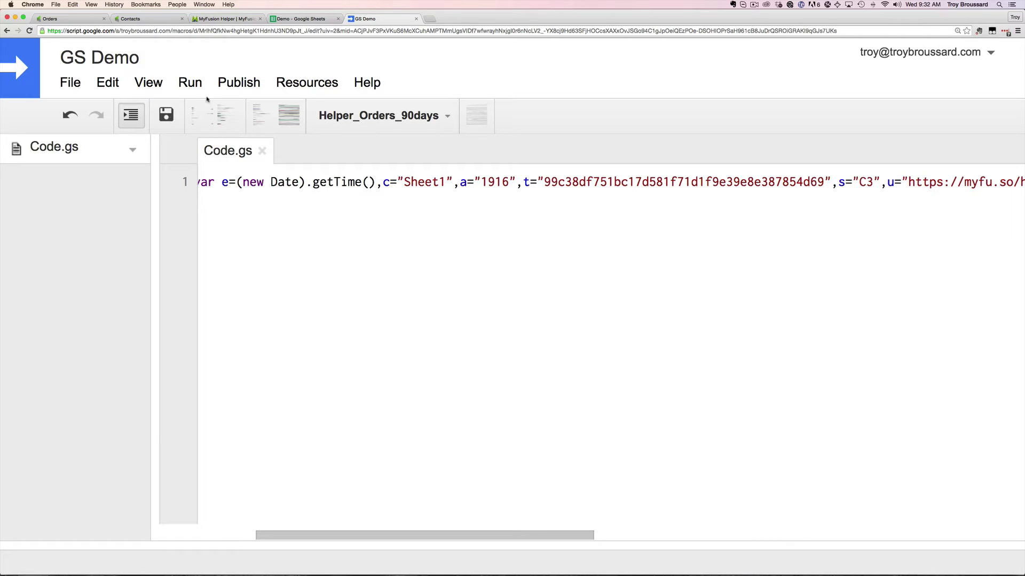
Clear the import formula from cell A1 of Sheet1 in the Demo spreadsheet and return to the script.
click(191, 82)
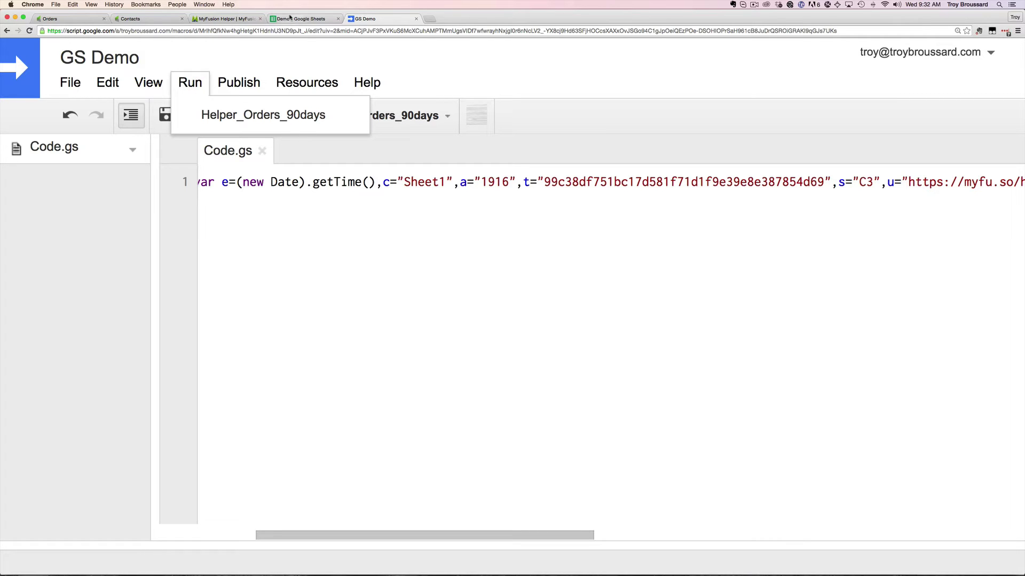
click(301, 19)
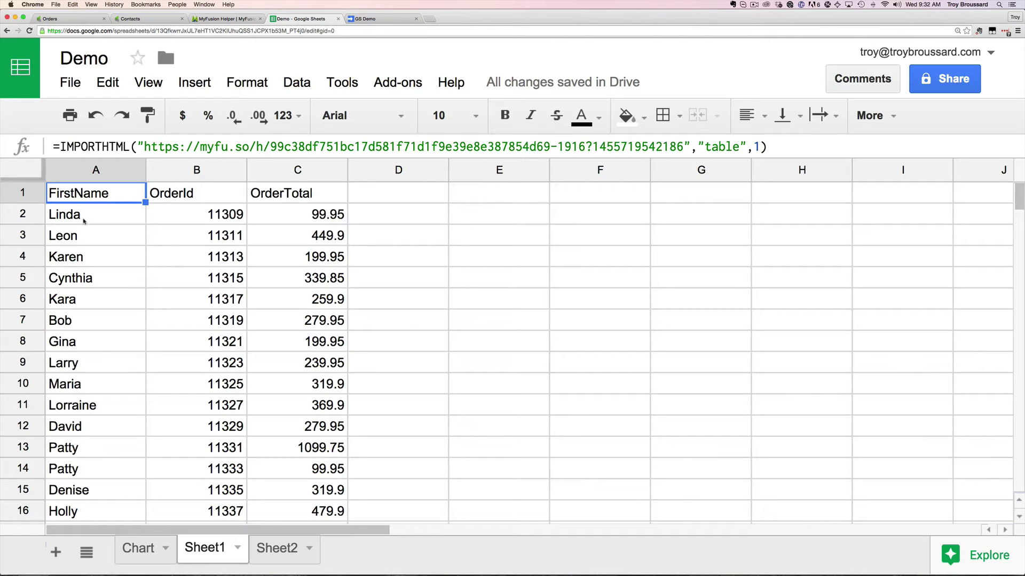
key(Delete)
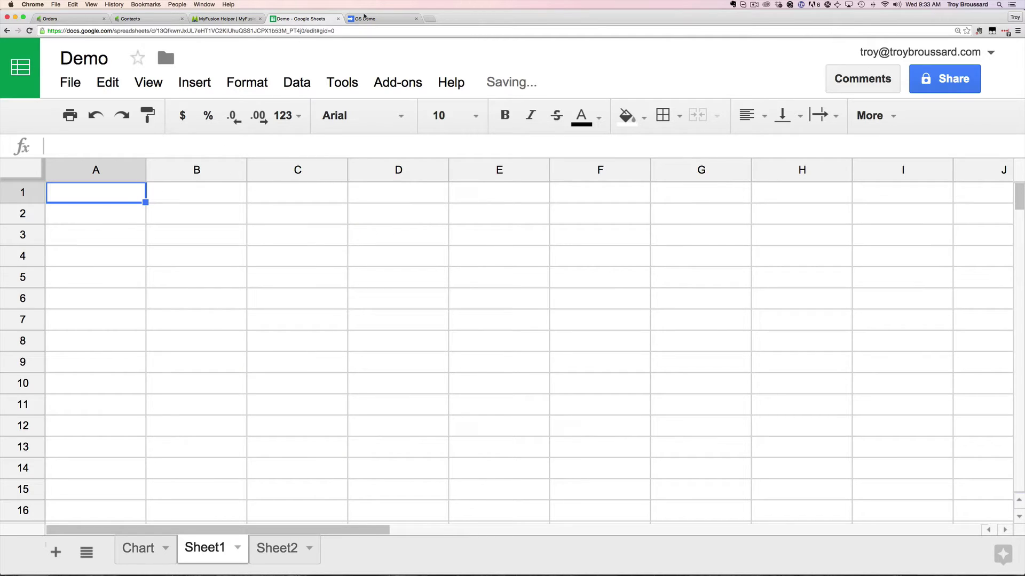
click(365, 18)
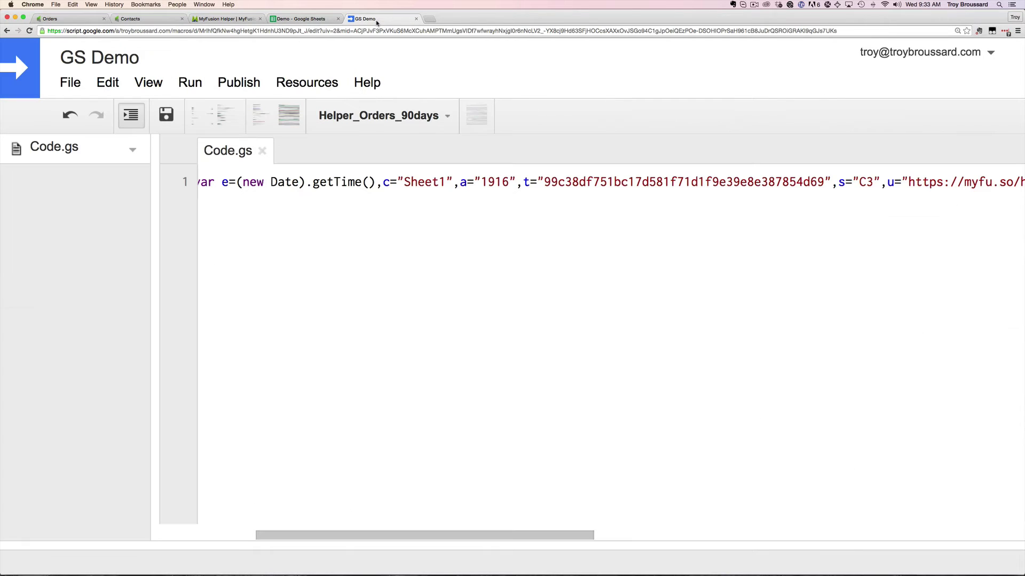
Run the Helper_Orders_90days function and check its import on Sheet1 of the Demo spreadsheet.
click(190, 85)
click(211, 113)
click(286, 19)
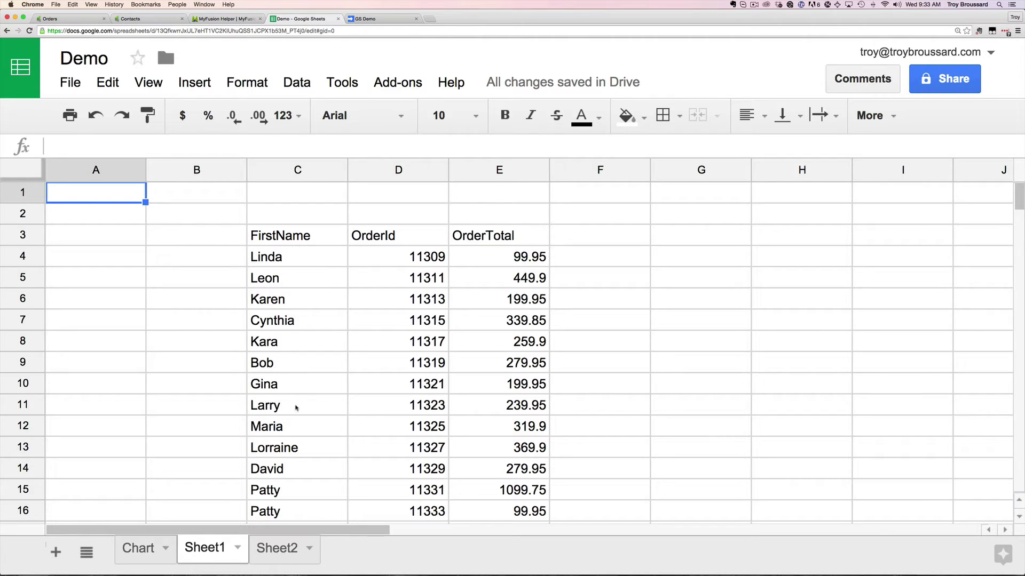
Clear the import formula from cell C3 of Sheet1 and return to the GS Demo script.
click(285, 243)
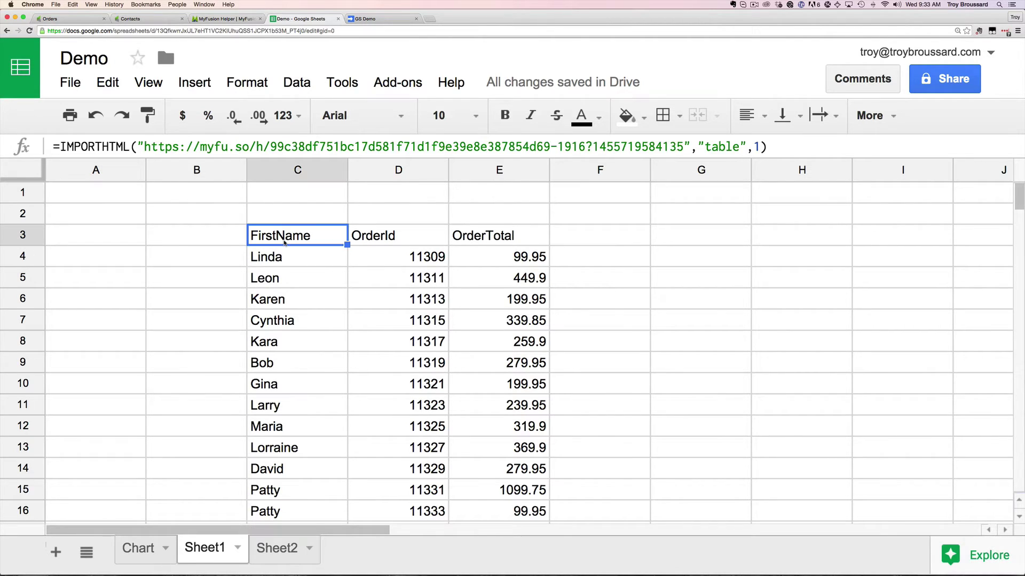
key(Delete)
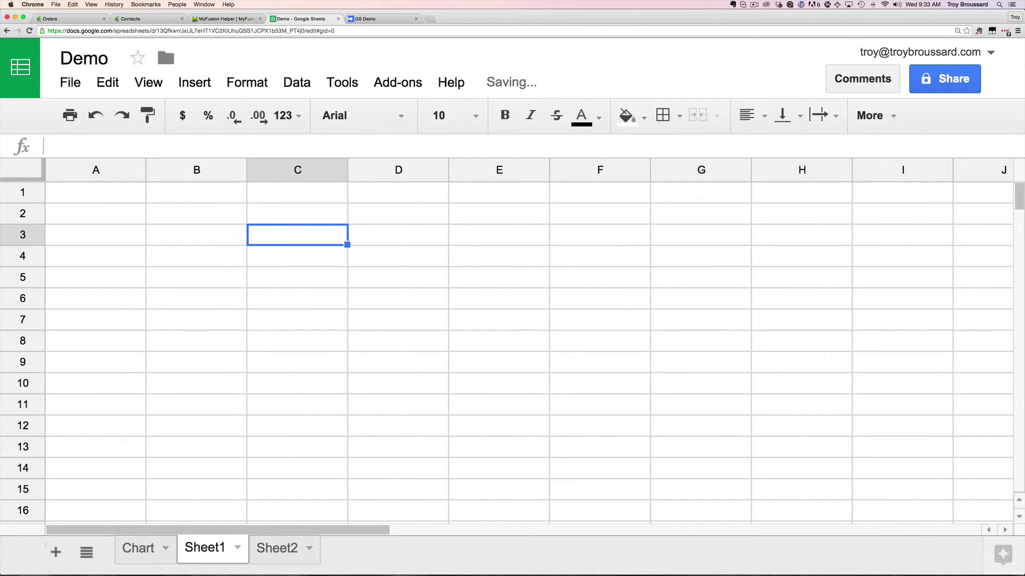
click(368, 19)
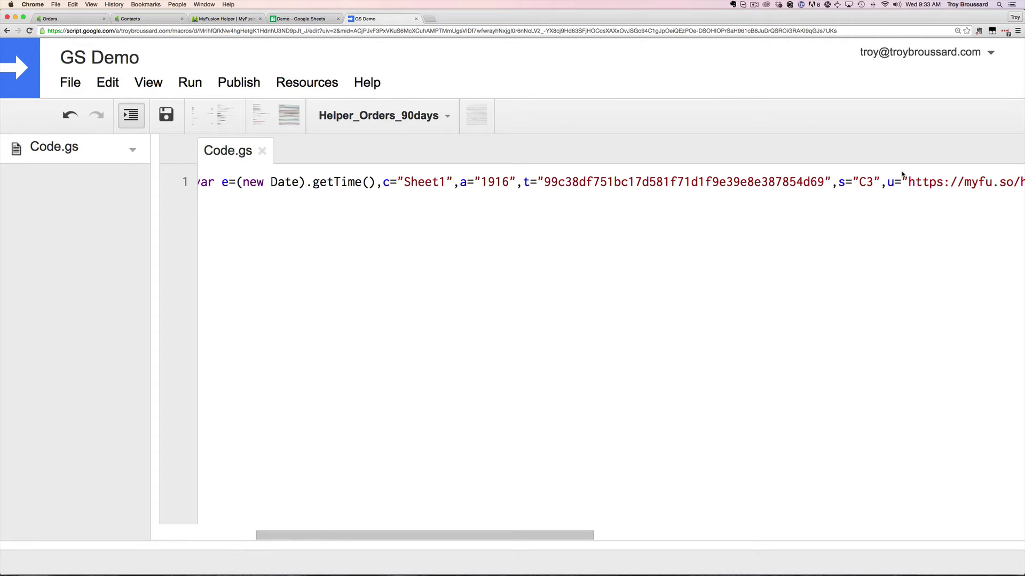
Set the script's start cell to "A1" and its target sheet to "Sheet2", saving the changes.
key(BackSpace)
key(BackSpace)
text(A1)
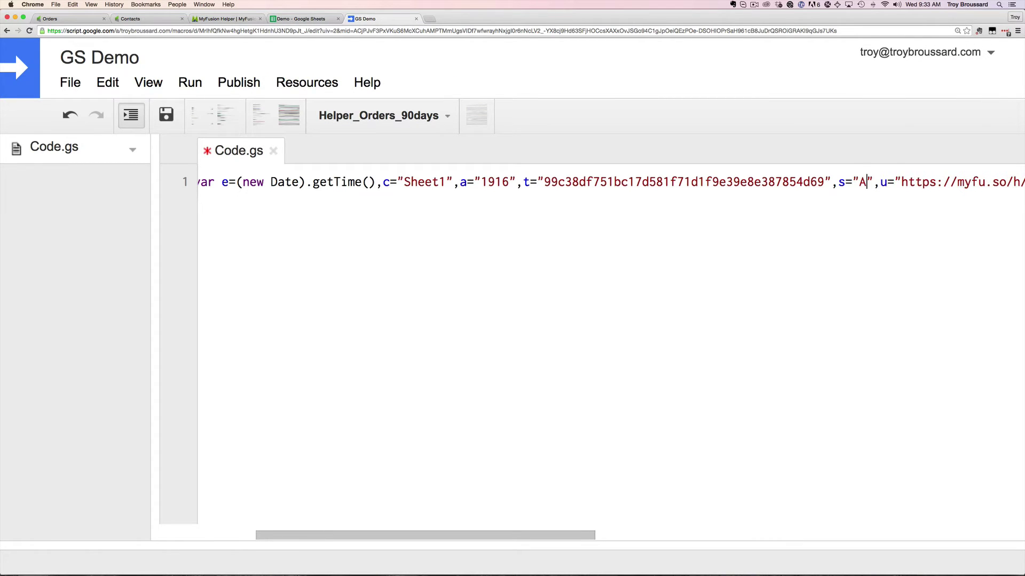
click(166, 115)
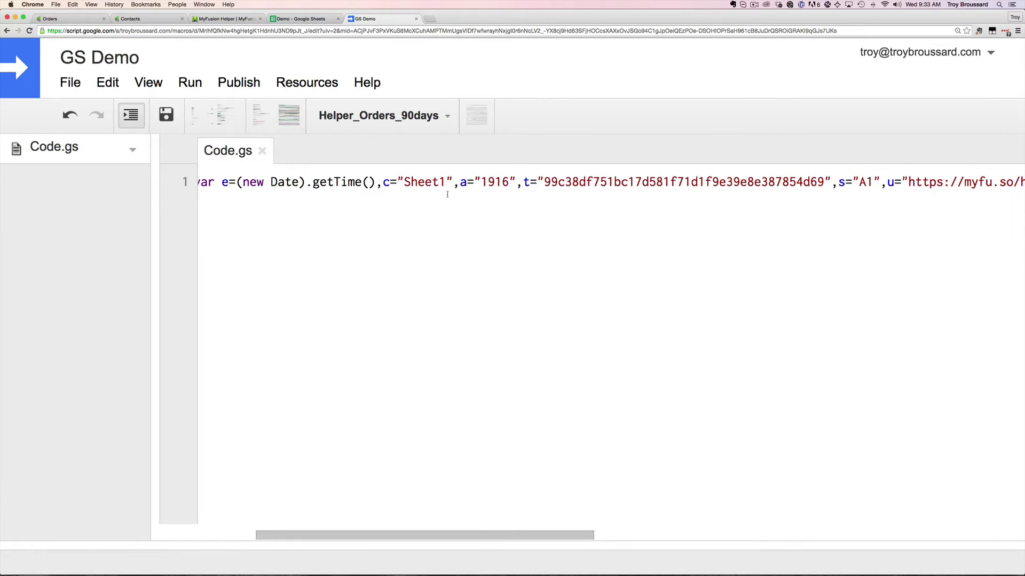
key(BackSpace)
text(2)
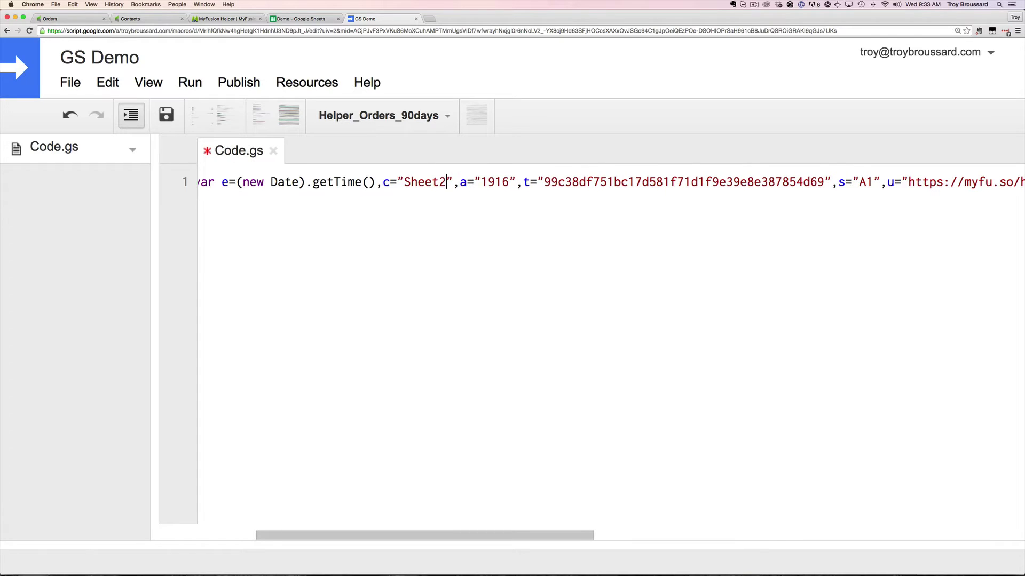
click(166, 115)
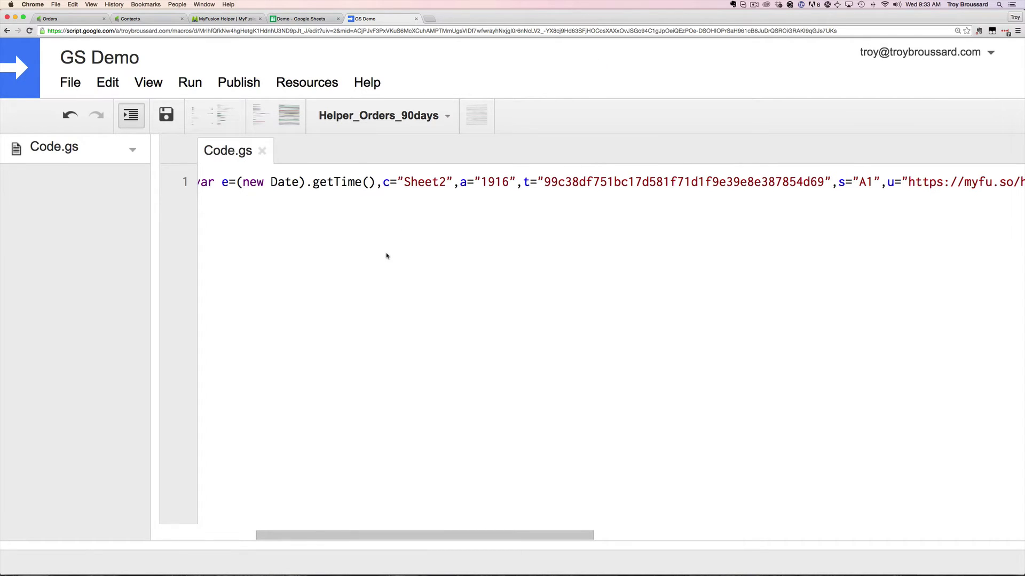
Run Helper_Orders_90days and check the imported orders on Sheet2 of the Demo spreadsheet.
click(191, 83)
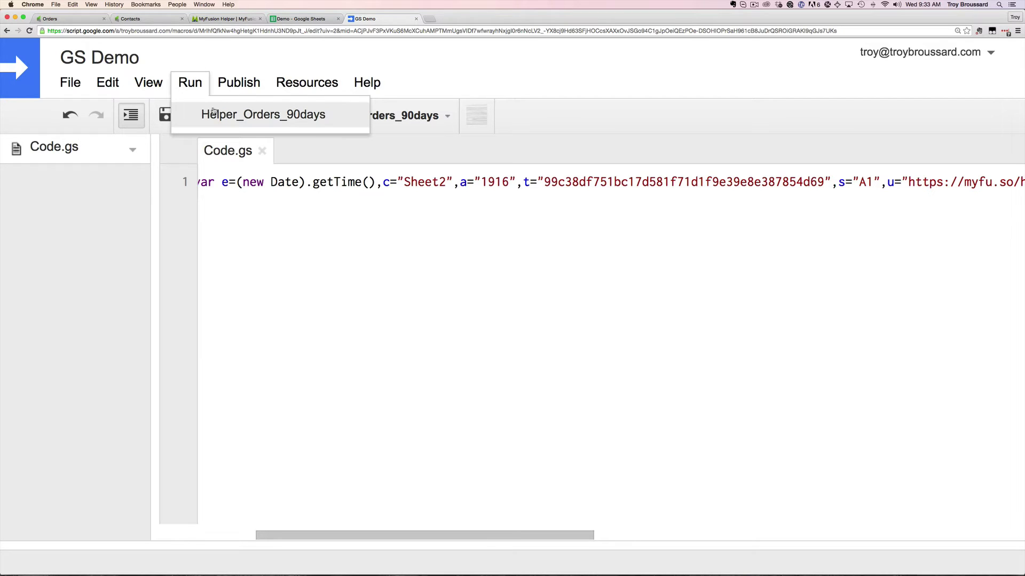
click(225, 114)
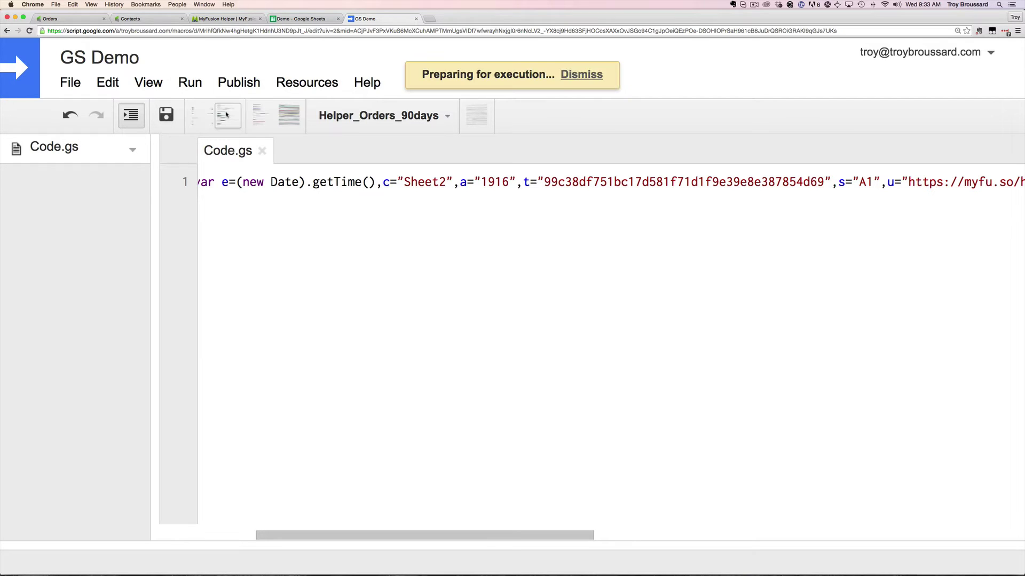
click(311, 20)
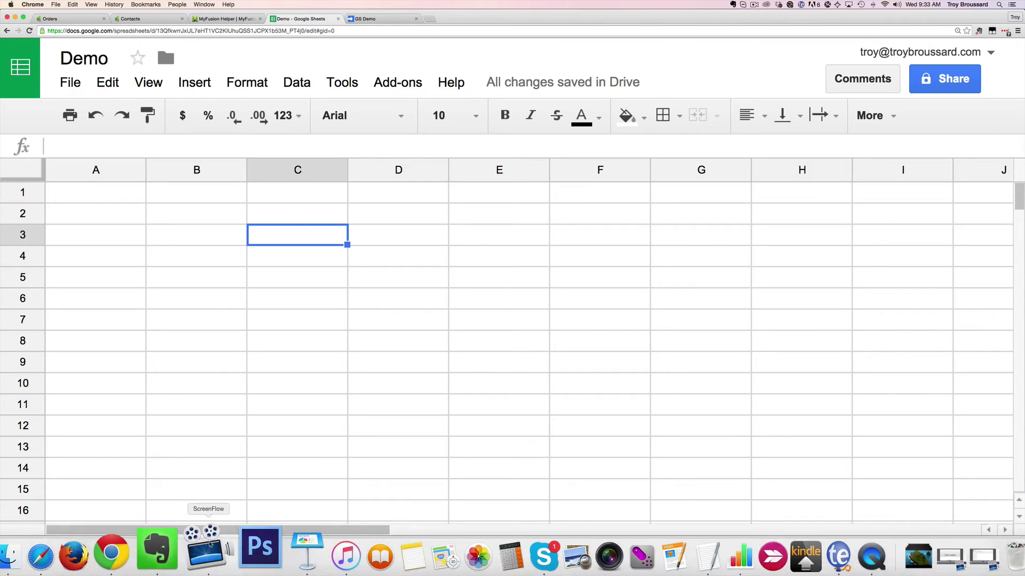
click(276, 555)
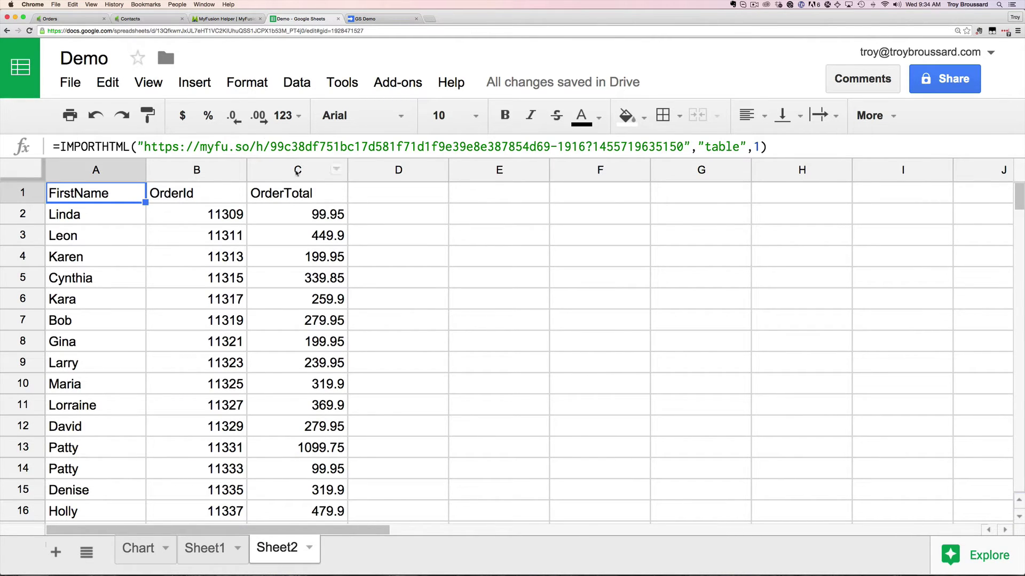
Refresh the MyFusion helper list and copy the Google Code.gs link for the GS - Leads 90 Days helper.
click(226, 20)
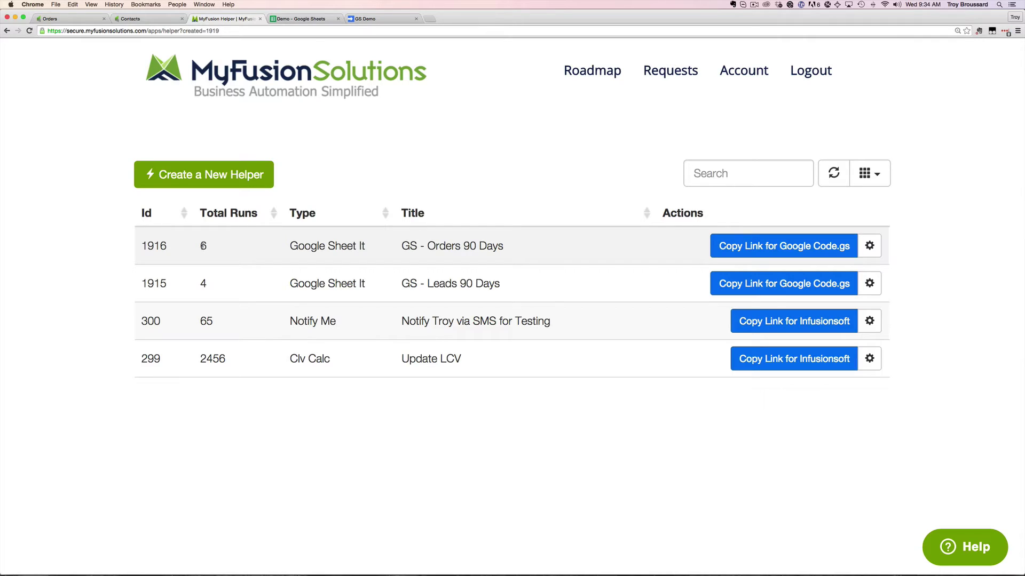
click(836, 182)
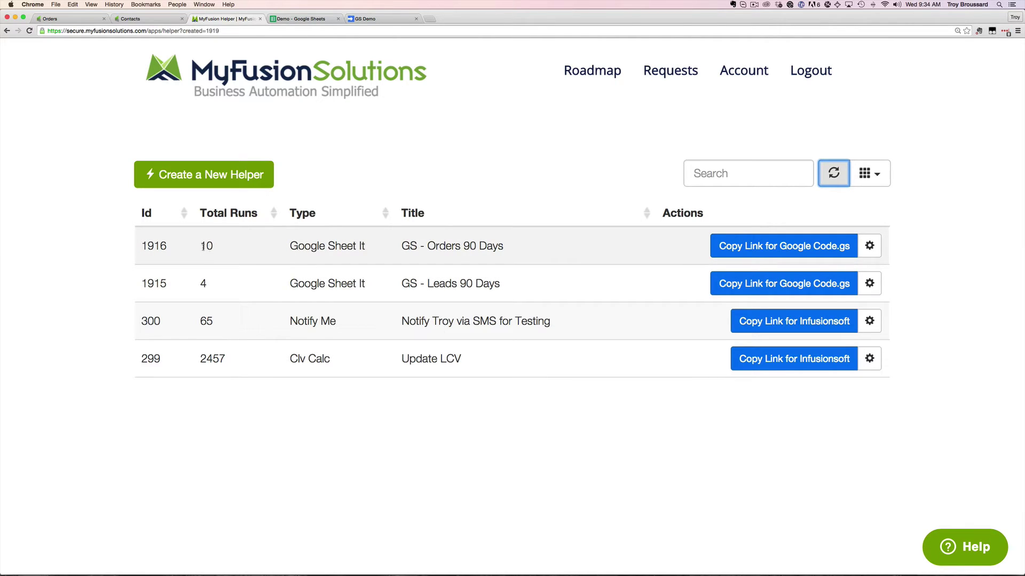
click(754, 284)
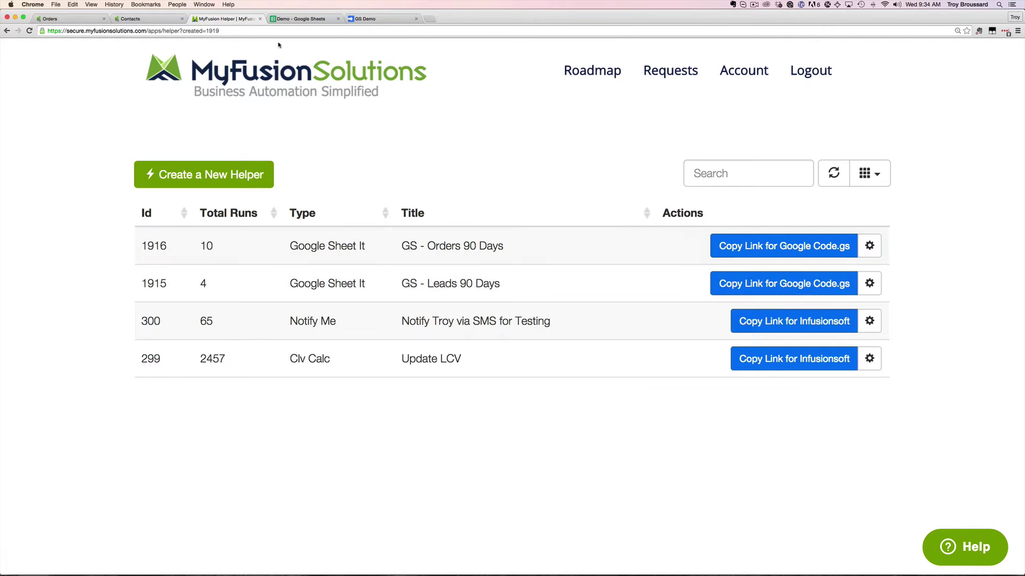
Switch to the Demo spreadsheet and inspect Sheet1 with cell A1 selected.
click(318, 19)
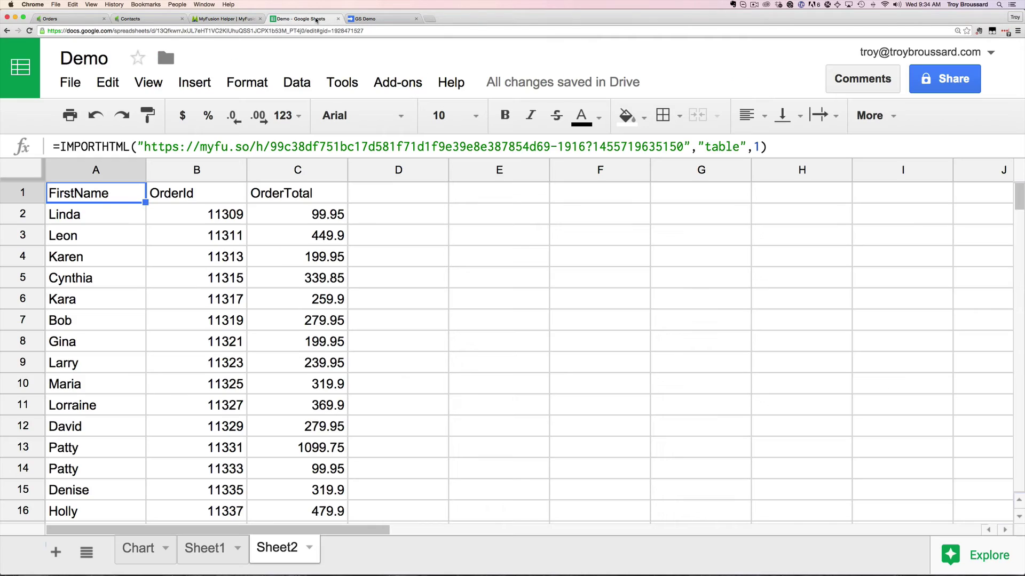
click(219, 544)
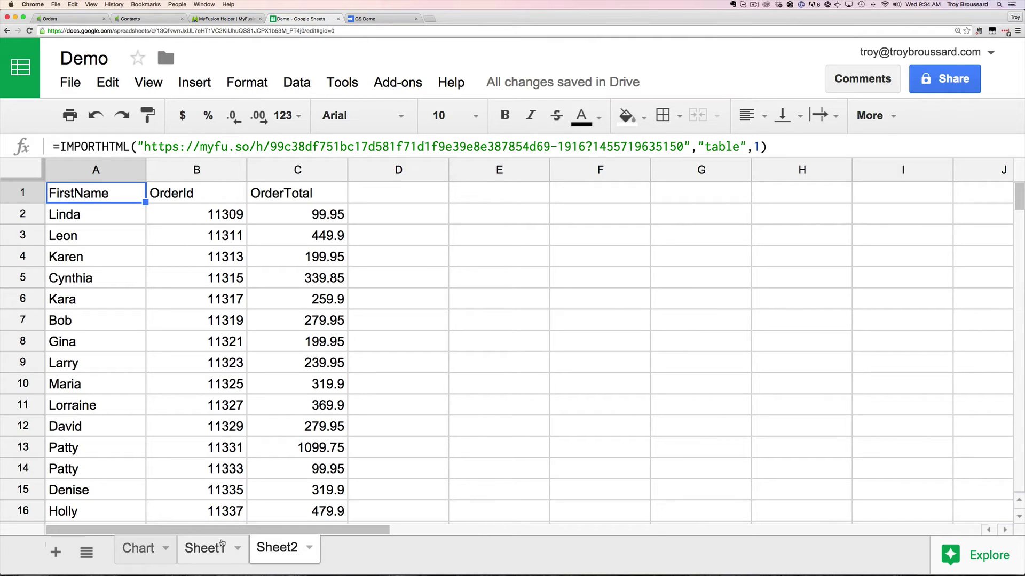
click(76, 193)
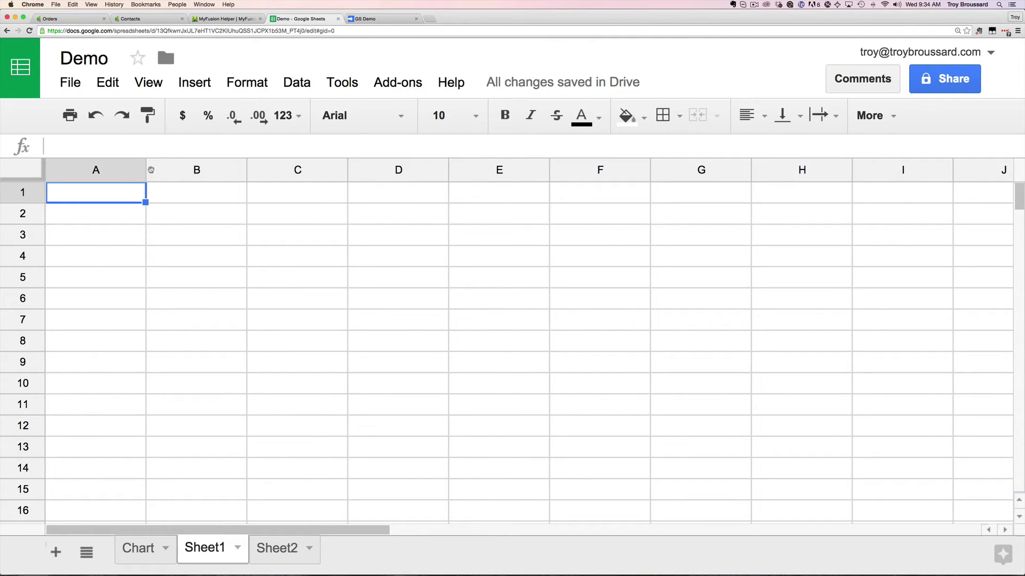
Paste the copied leads helper function into the GS Demo script on line 3, below the orders function.
click(377, 19)
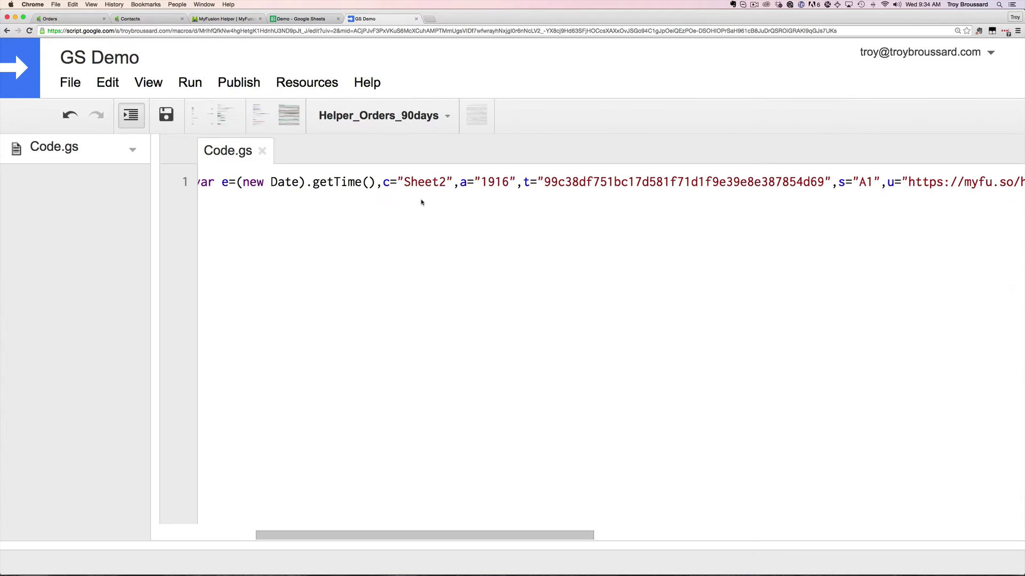
key(super+Right)
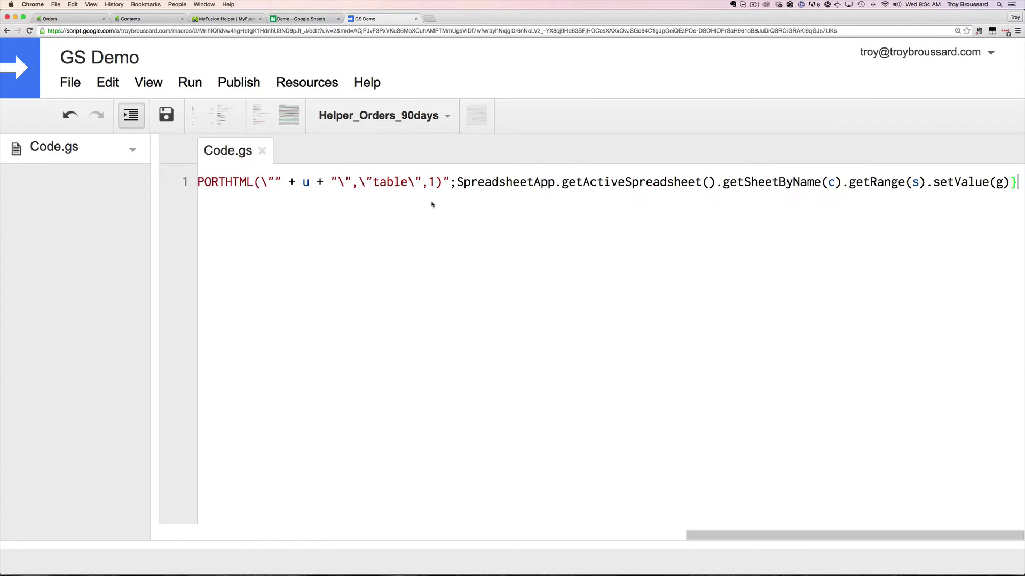
key(Return)
key(Return)
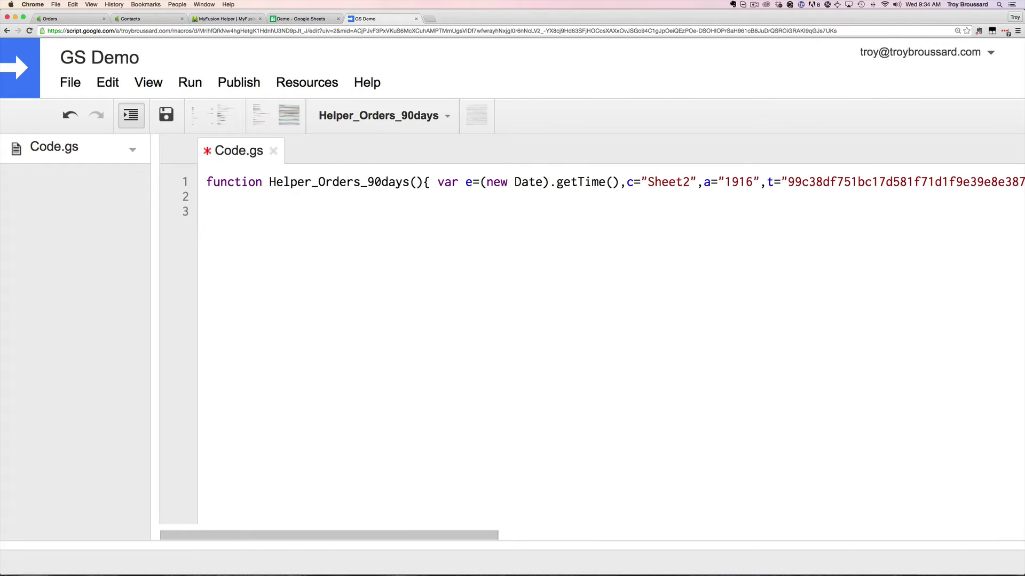
key(super+v)
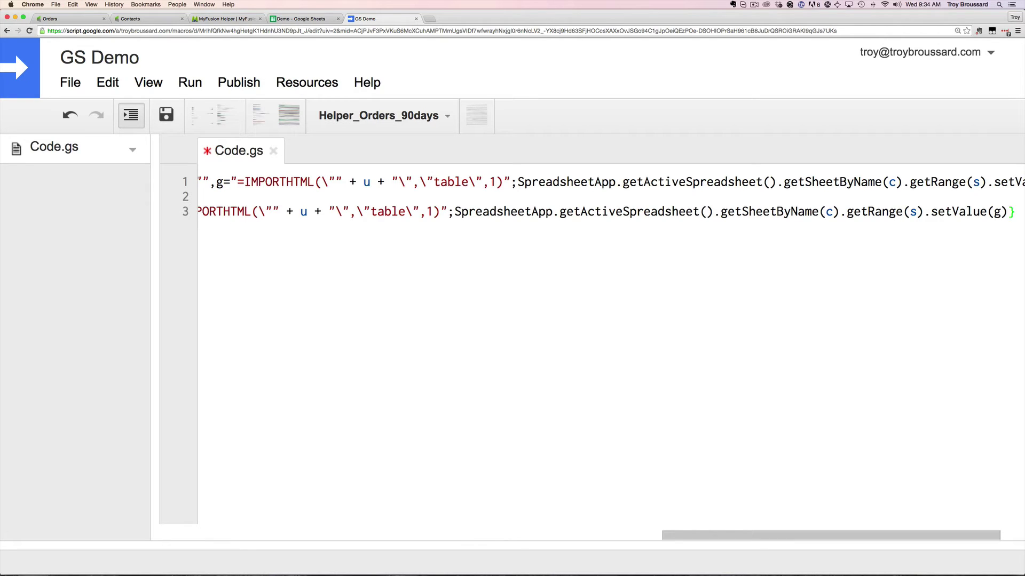
key(super+Left)
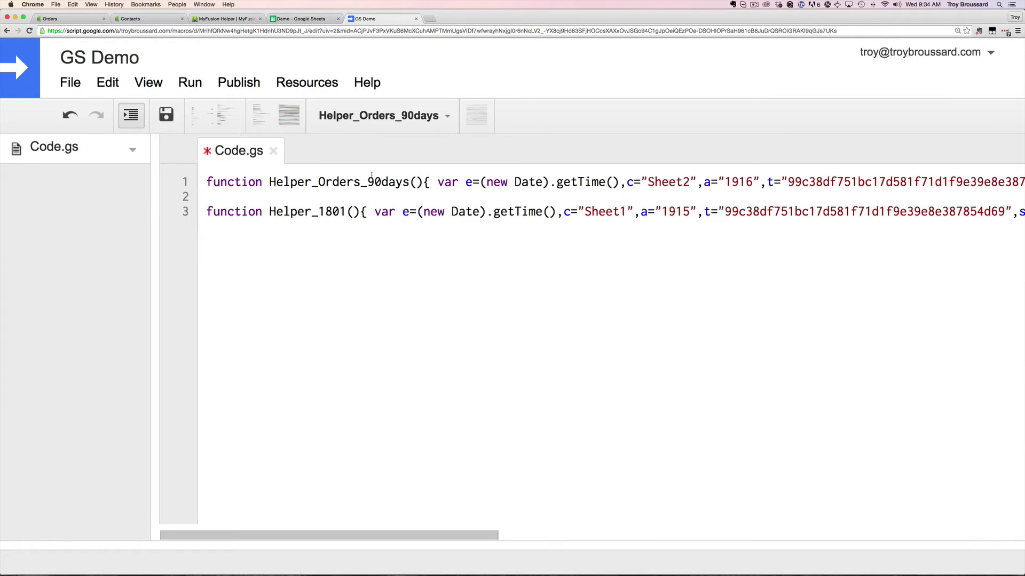
Rename the pasted function to Helper_Leads_90days, check its target sheet, and save the script.
drag(319, 212, 345, 212)
text(Leads)
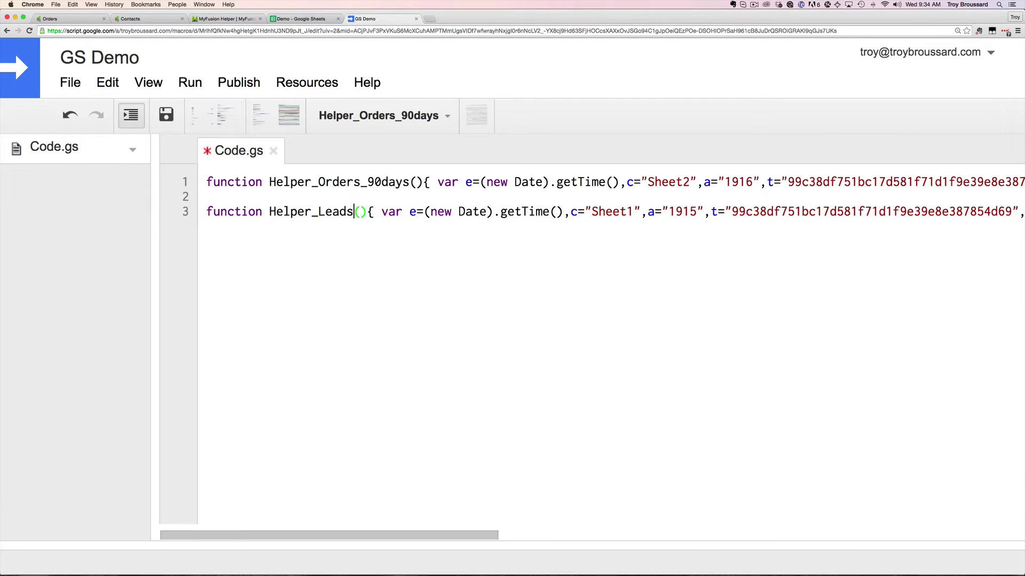
text(_90da)
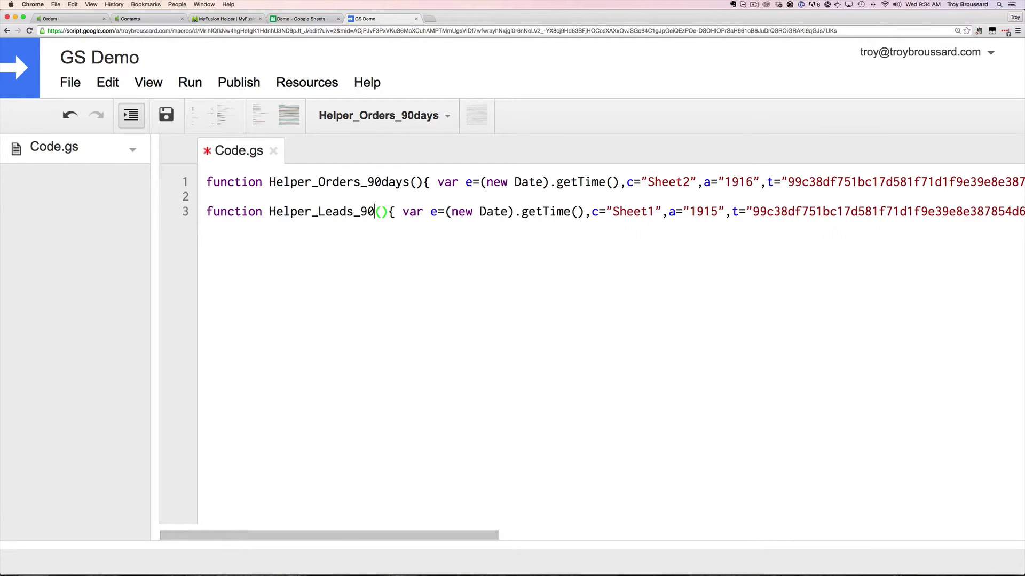
text(ys)
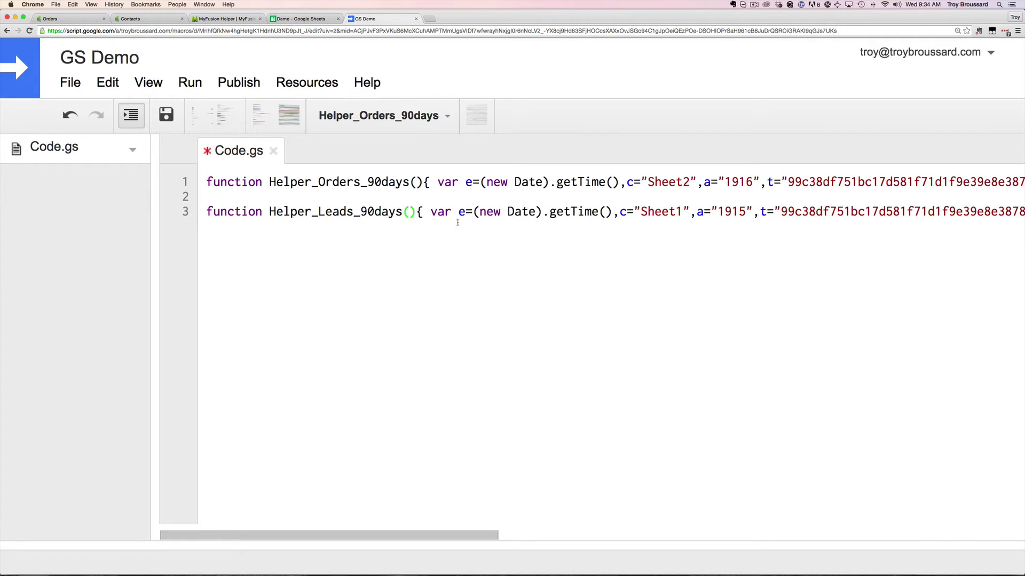
double_click(665, 211)
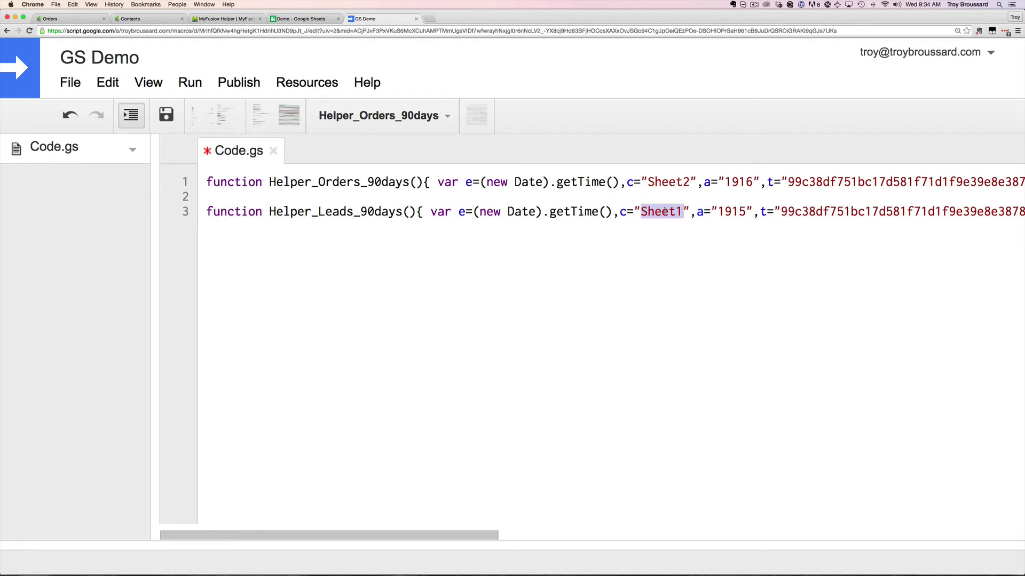
click(166, 115)
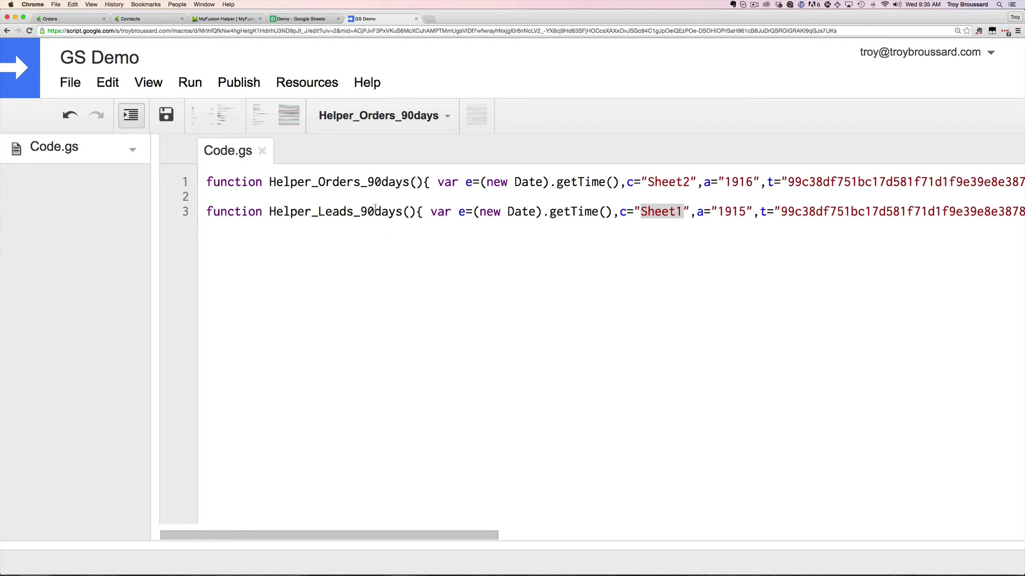
click(166, 115)
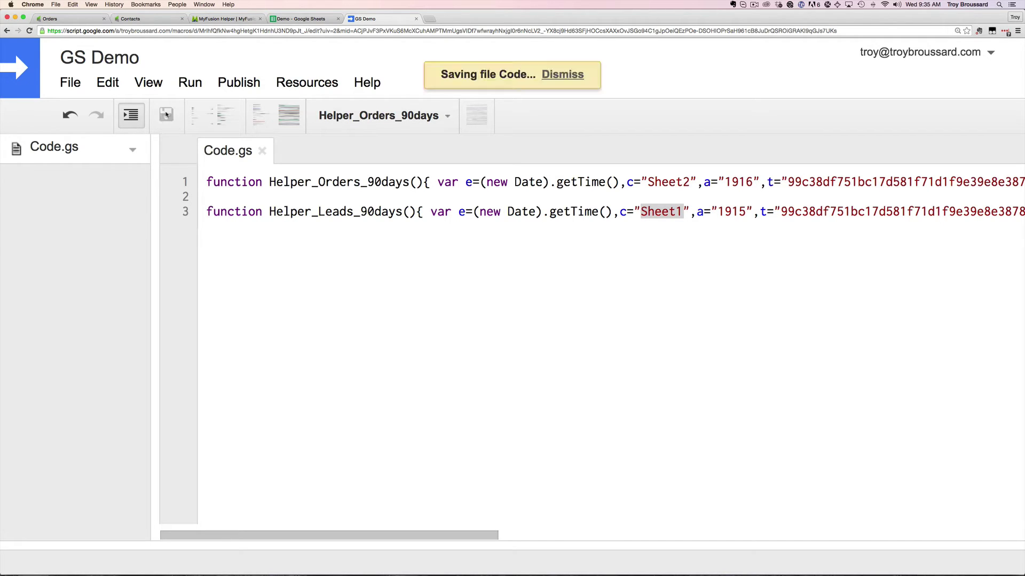
Run Helper_Leads_90days and look through the imported leads on Sheet1 of the Demo spreadsheet.
click(186, 85)
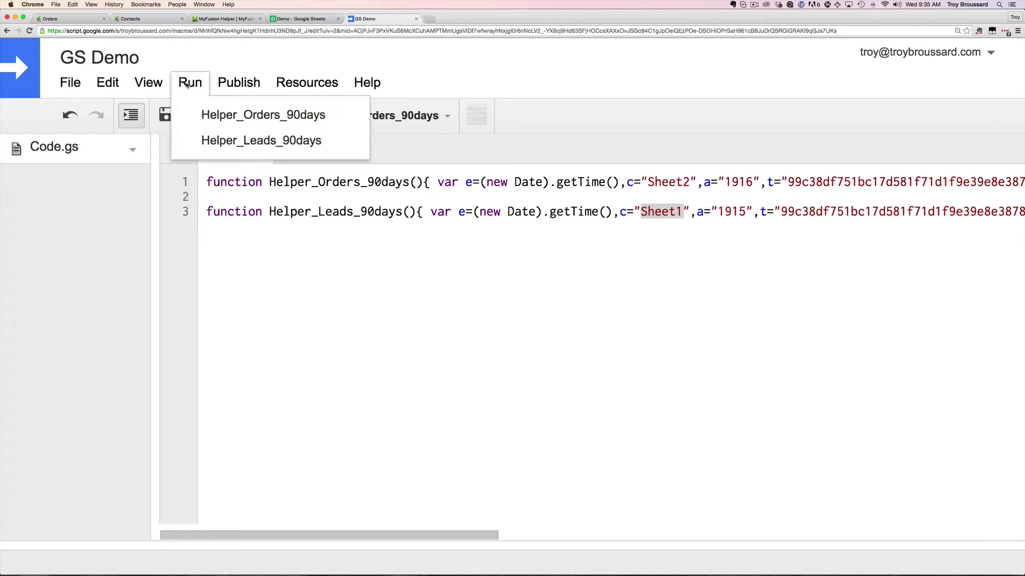
click(224, 140)
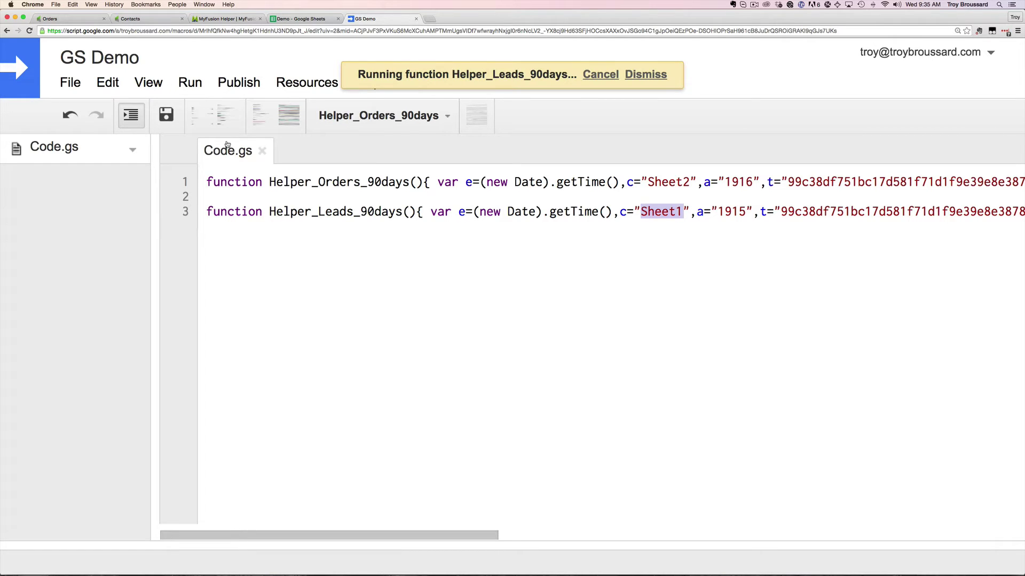
click(302, 19)
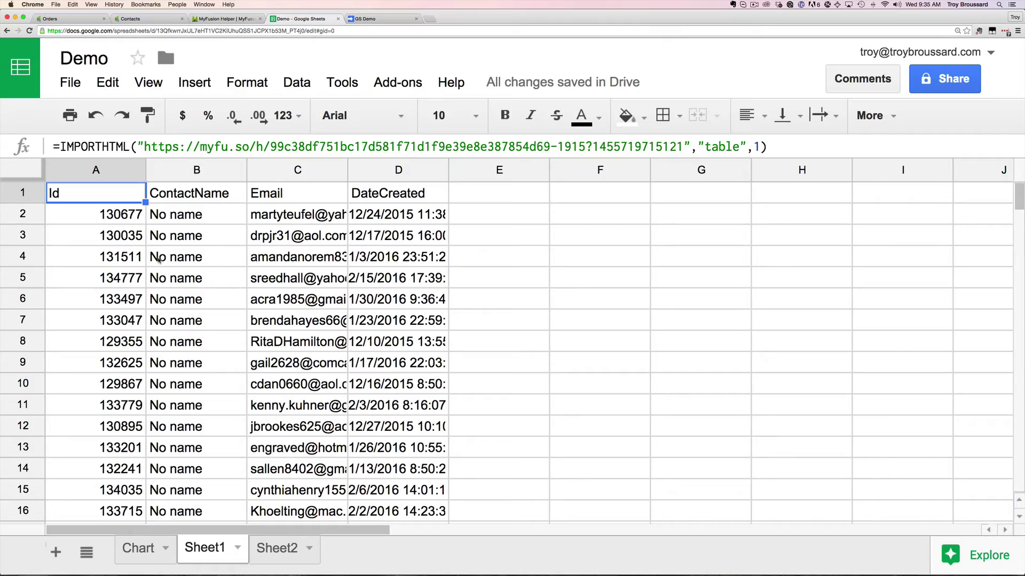
scroll(159, 260, down, 13)
scroll(159, 259, down, 20)
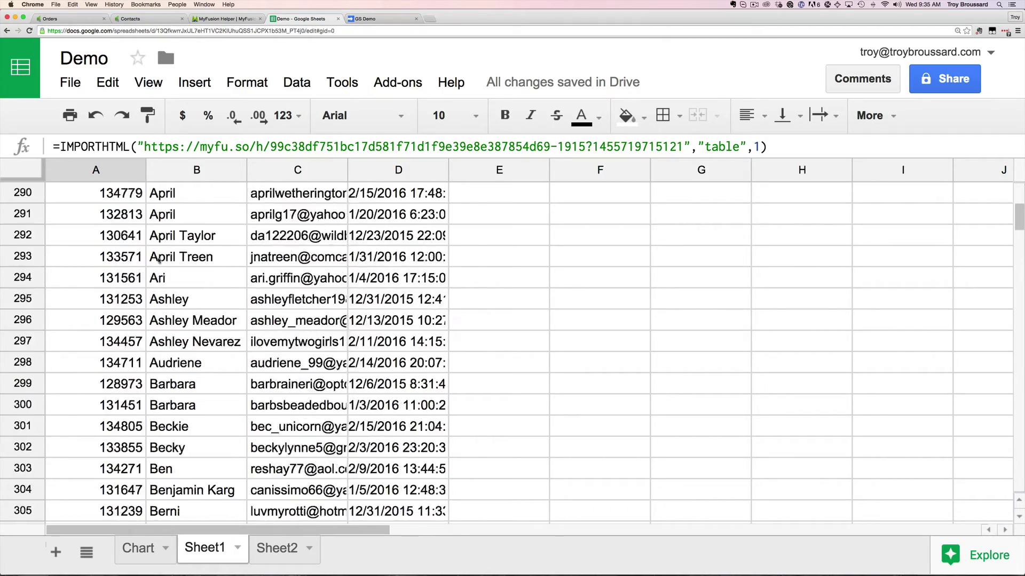
scroll(159, 259, down, 18)
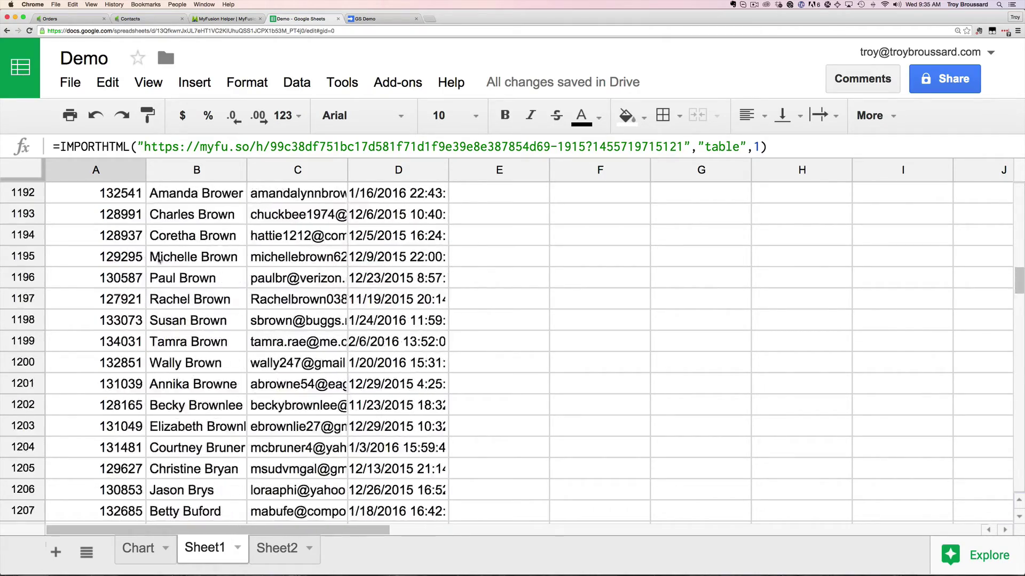
scroll(159, 260, down, 10)
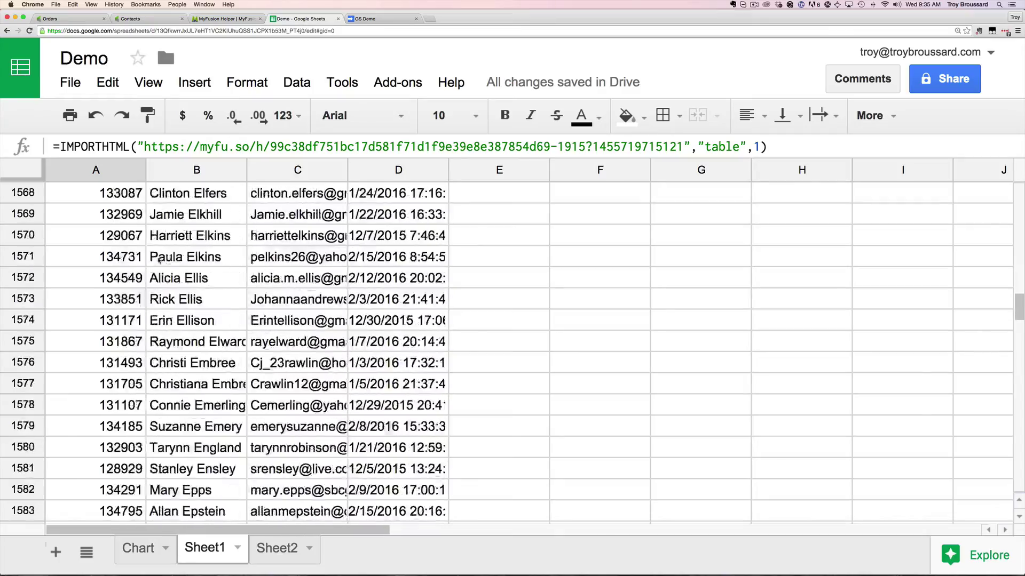
Look through the imported leads on Sheet1 and return towards the start of the list.
scroll(159, 260, down, 3)
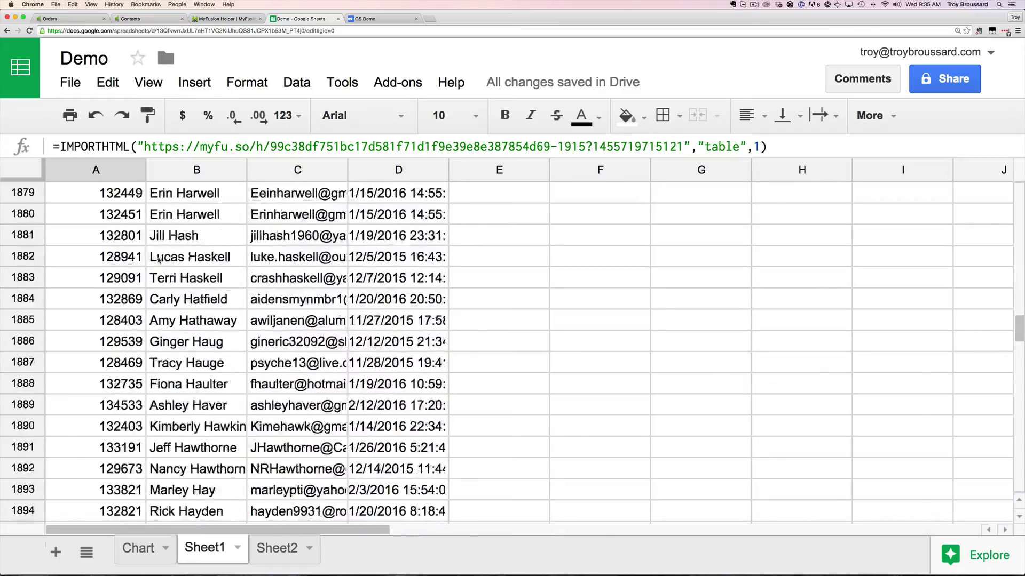
scroll(159, 259, down, 6)
scroll(158, 260, down, 4)
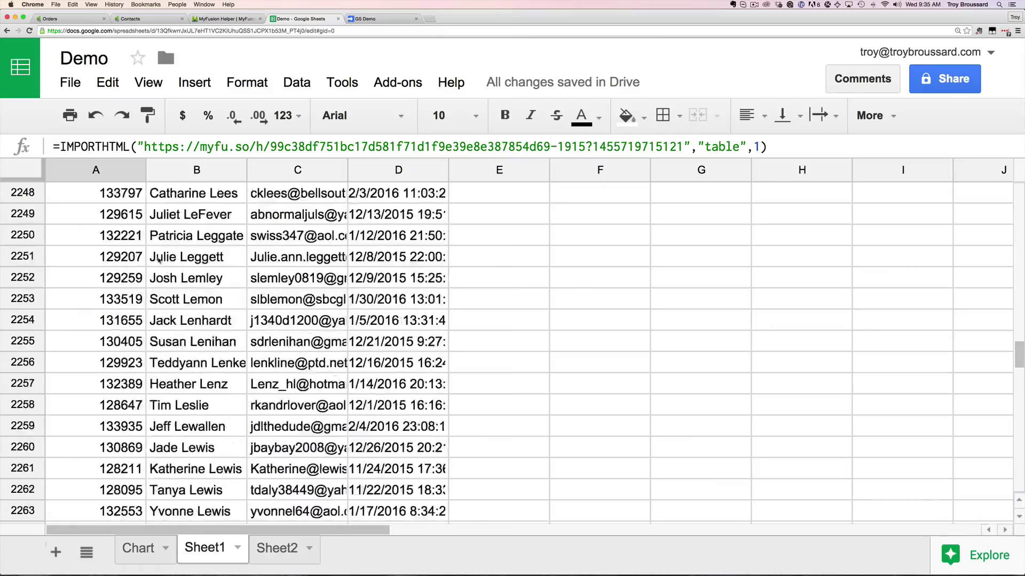
scroll(158, 260, down, 17)
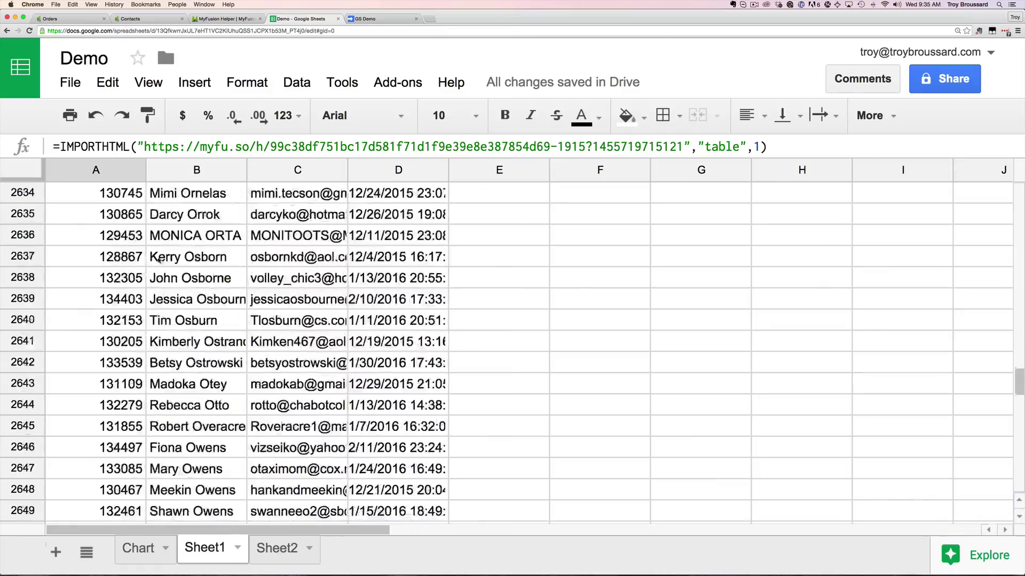
scroll(159, 259, down, 2)
scroll(158, 259, up, 20)
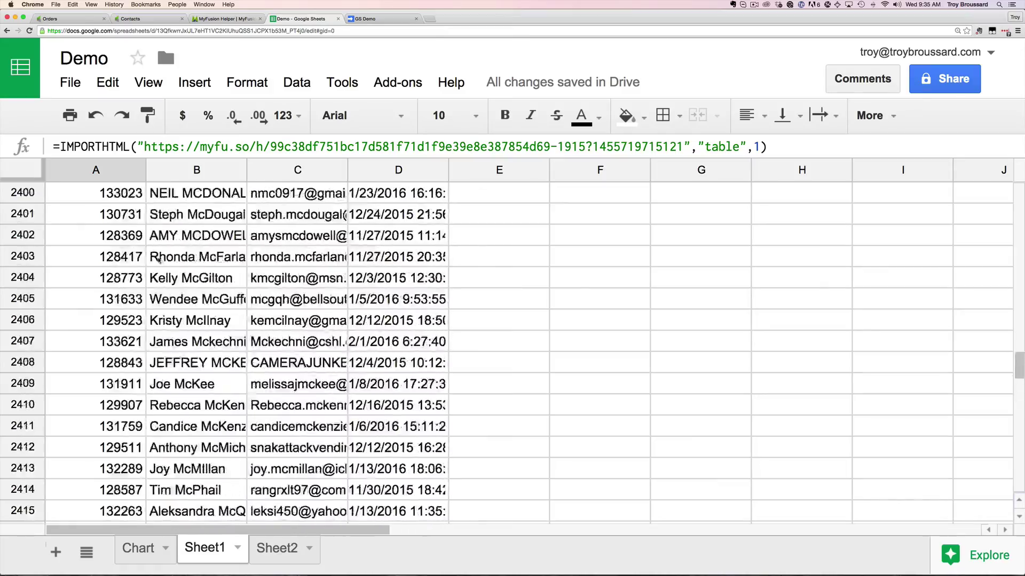
scroll(158, 259, up, 19)
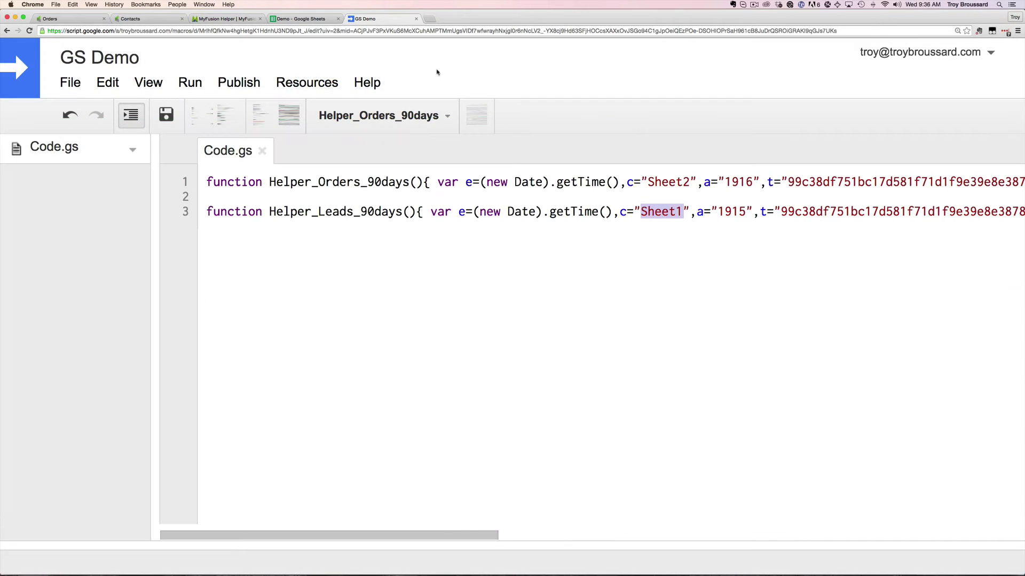
Add a time-driven trigger that runs Helper_Orders_90days on a day timer between 3am and 4am.
click(302, 81)
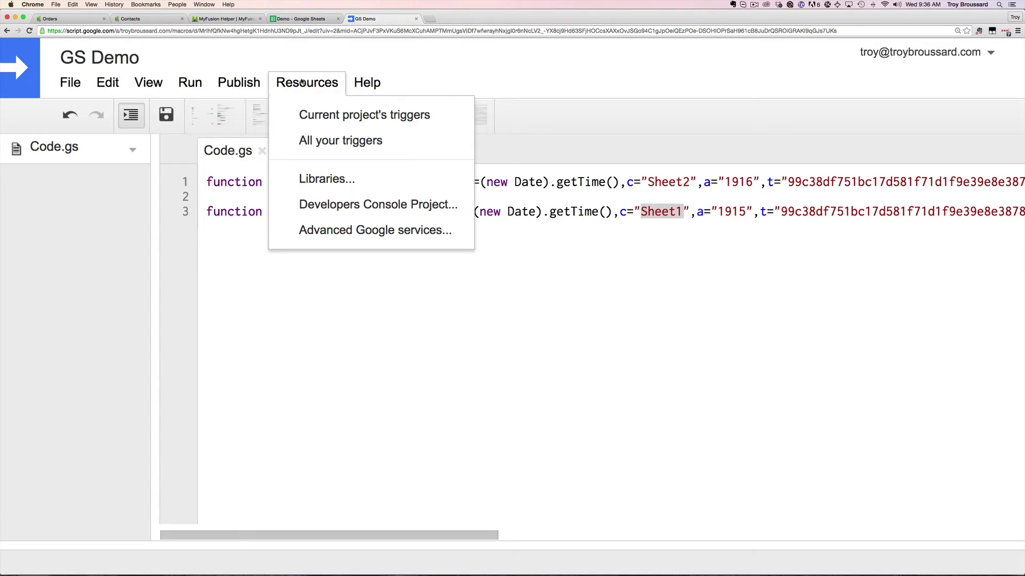
click(331, 147)
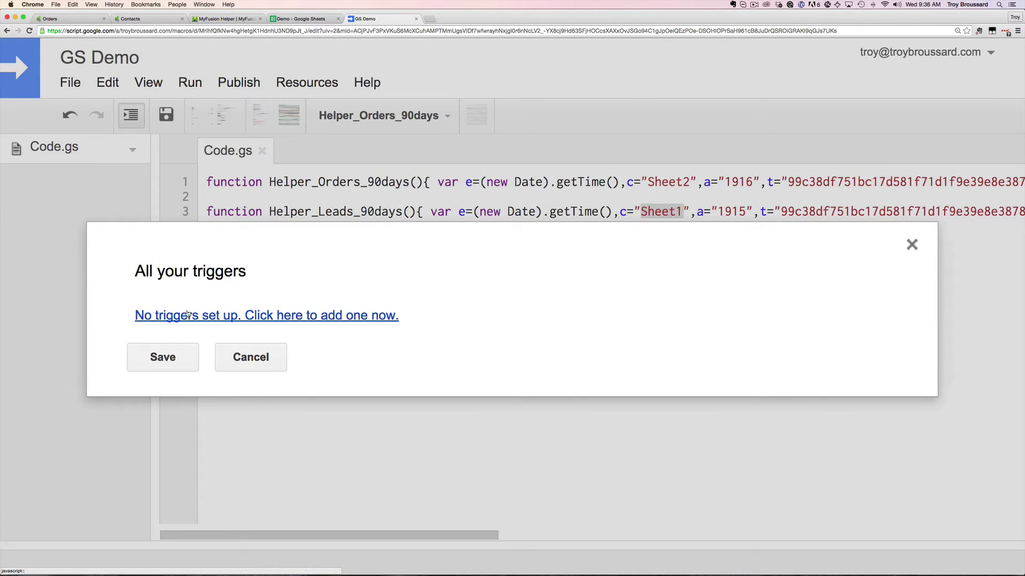
click(336, 316)
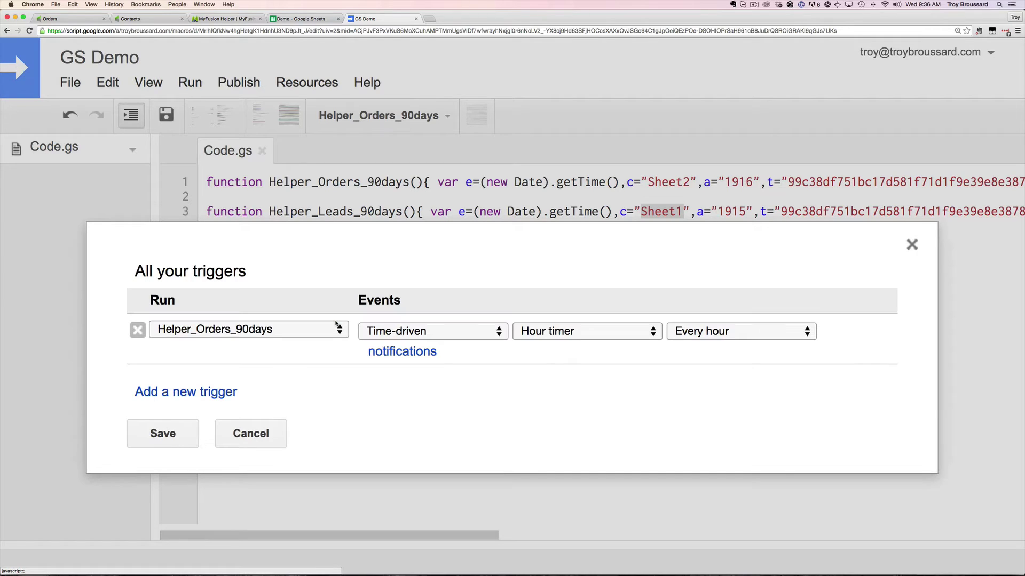
click(285, 331)
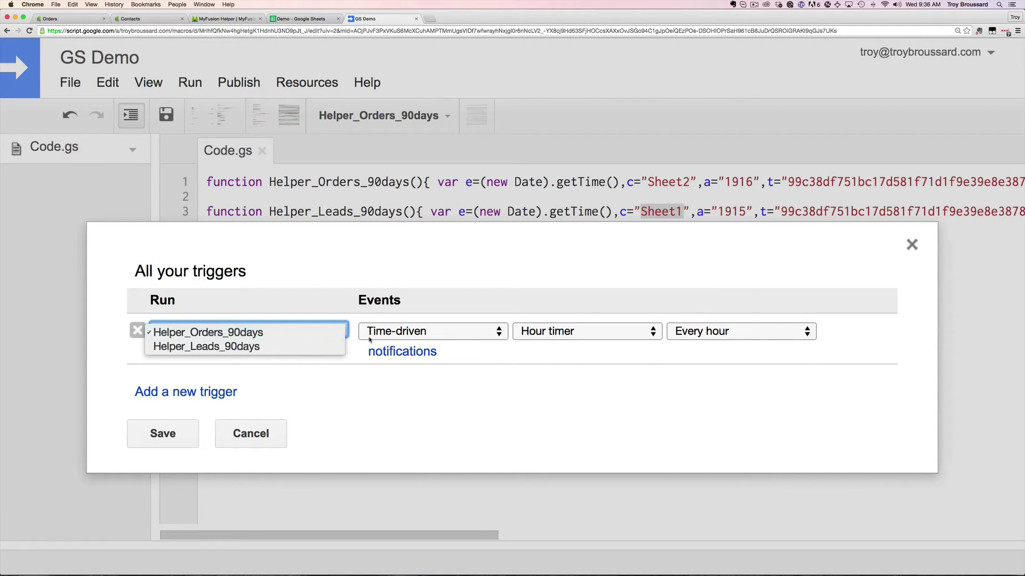
click(317, 331)
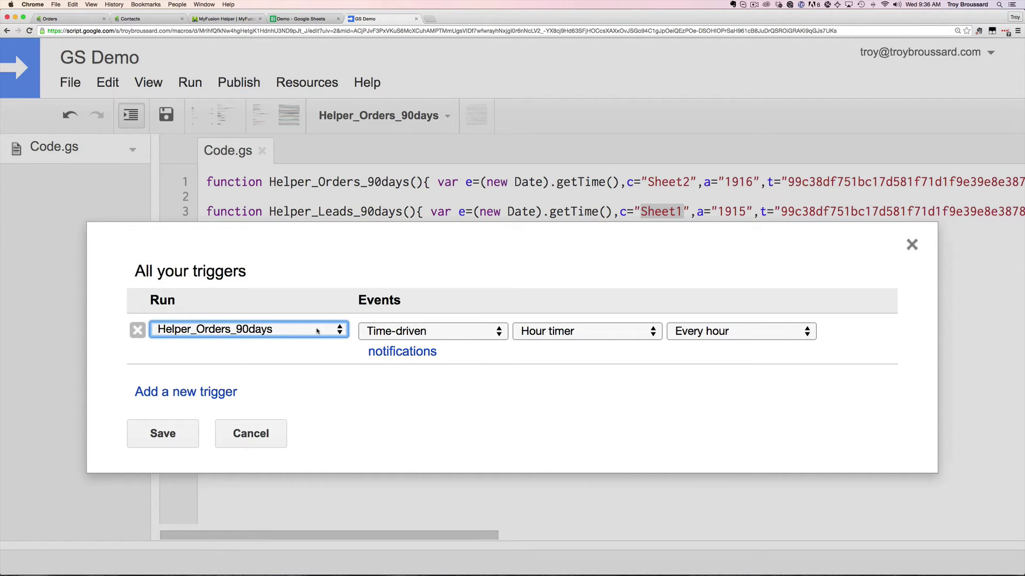
click(553, 334)
click(555, 351)
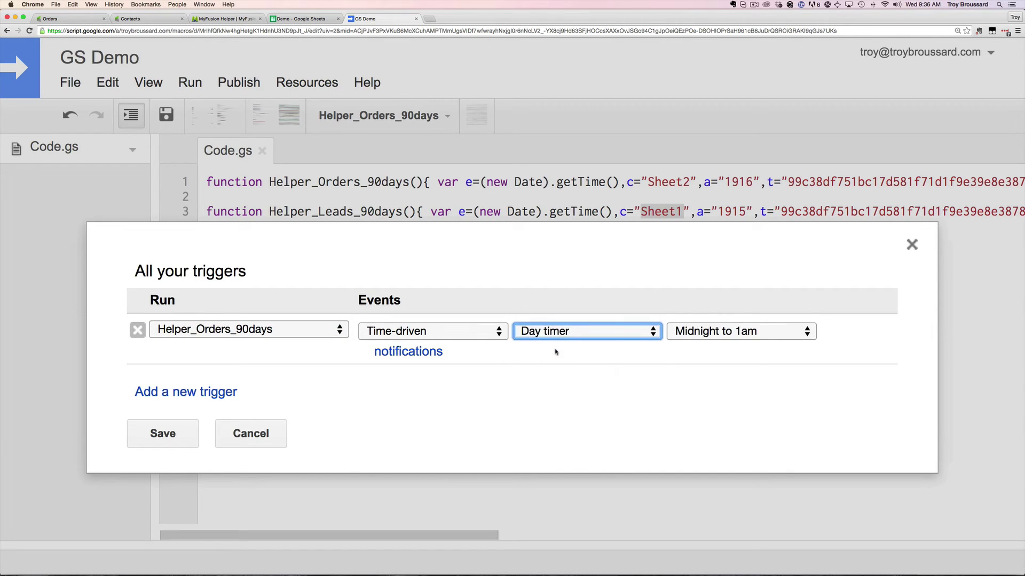
click(731, 333)
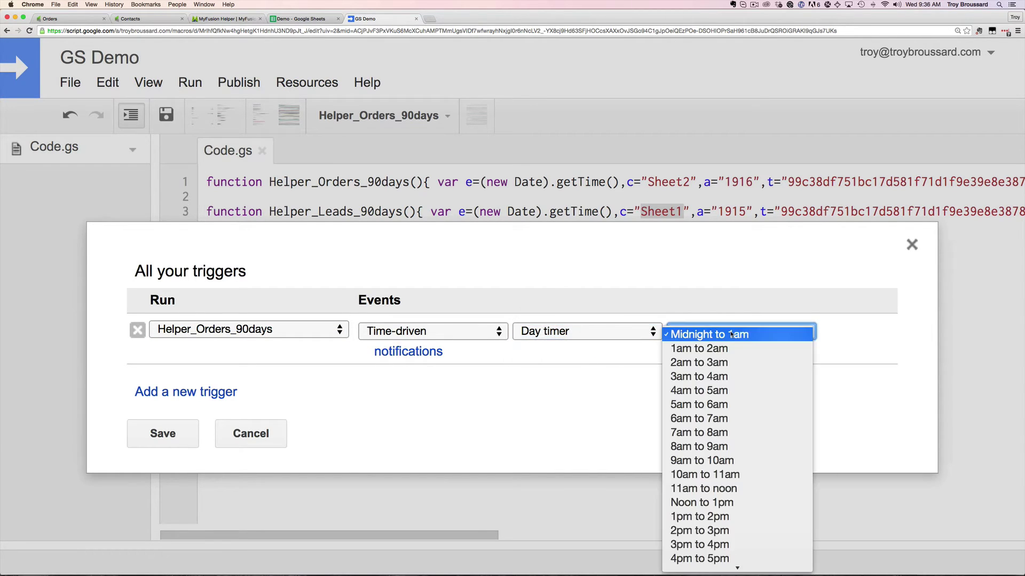
click(712, 378)
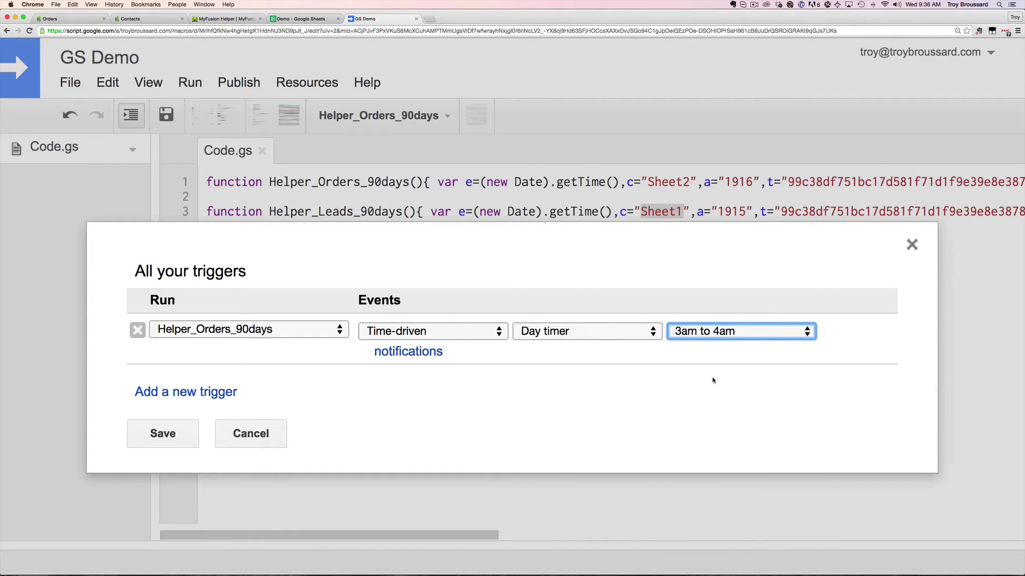
Add a second time-driven trigger for Helper_Leads_90days on a day timer, 4am to 5am, and discard the trigger setup.
click(185, 394)
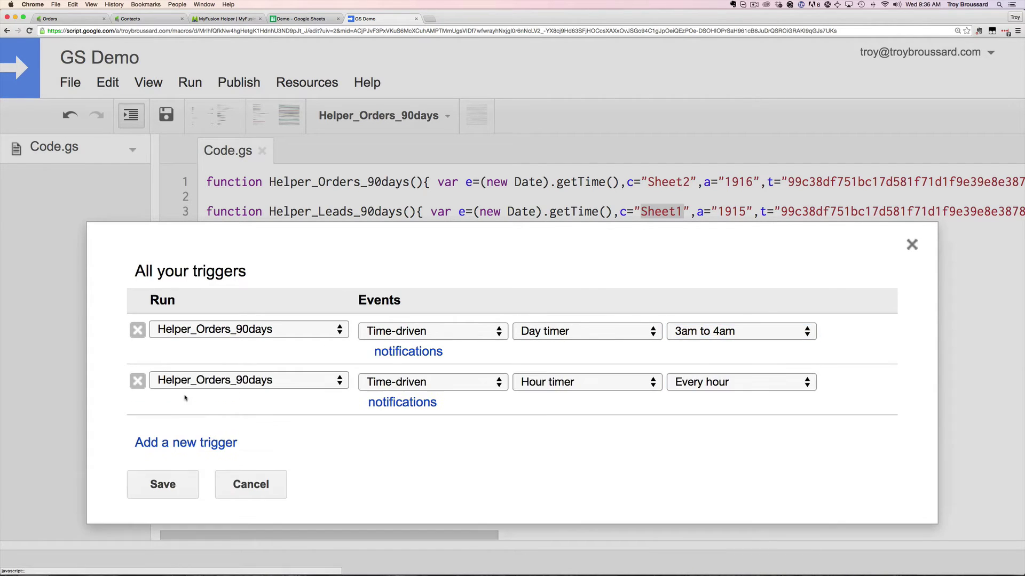
click(244, 382)
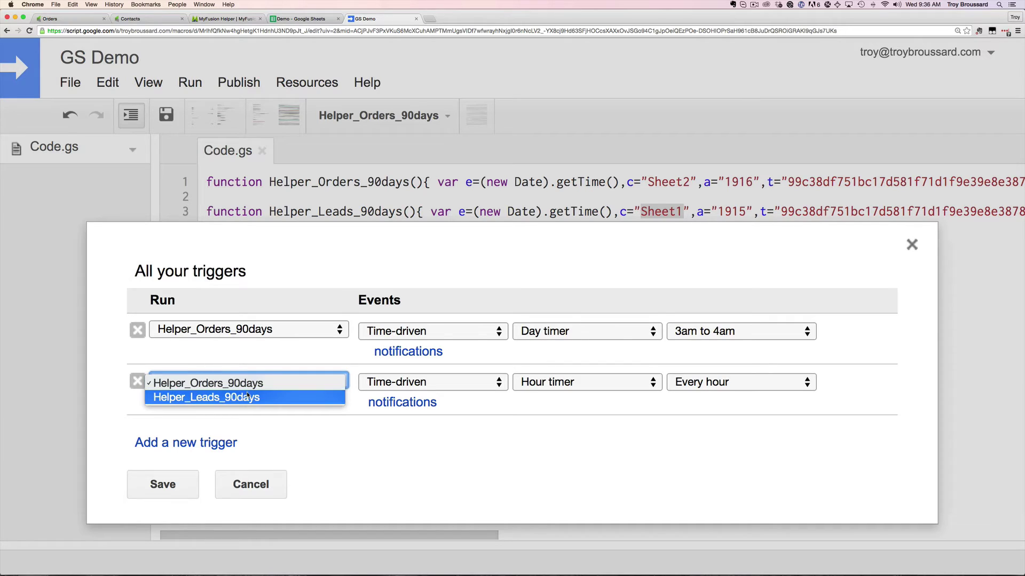
click(247, 397)
click(553, 386)
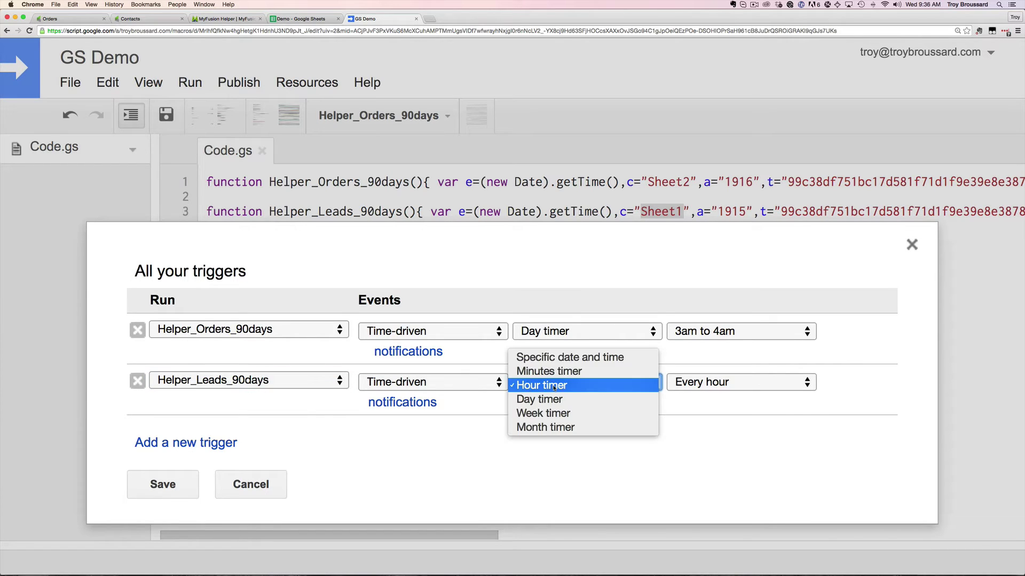
click(552, 399)
click(714, 384)
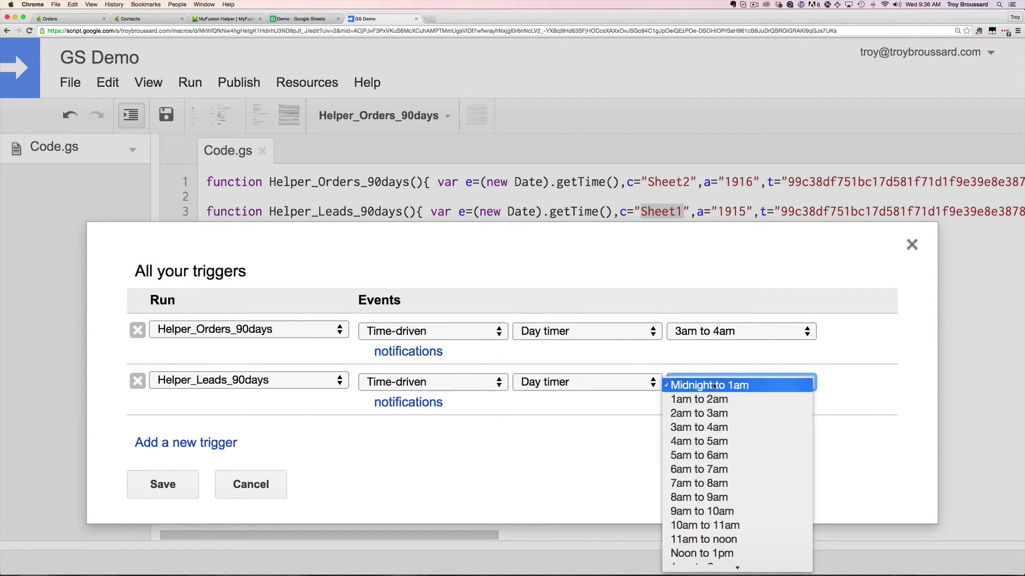
click(710, 443)
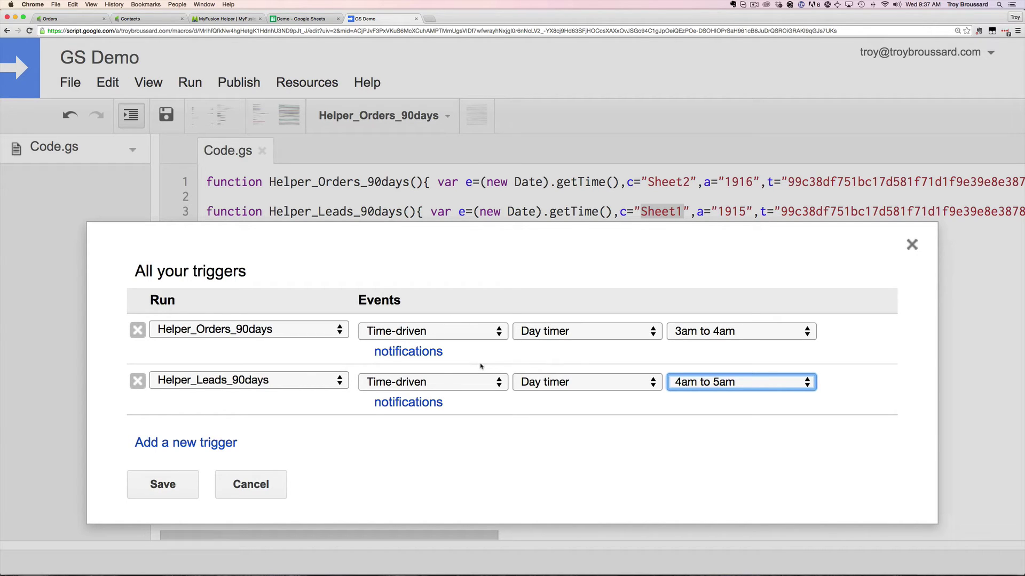
click(267, 481)
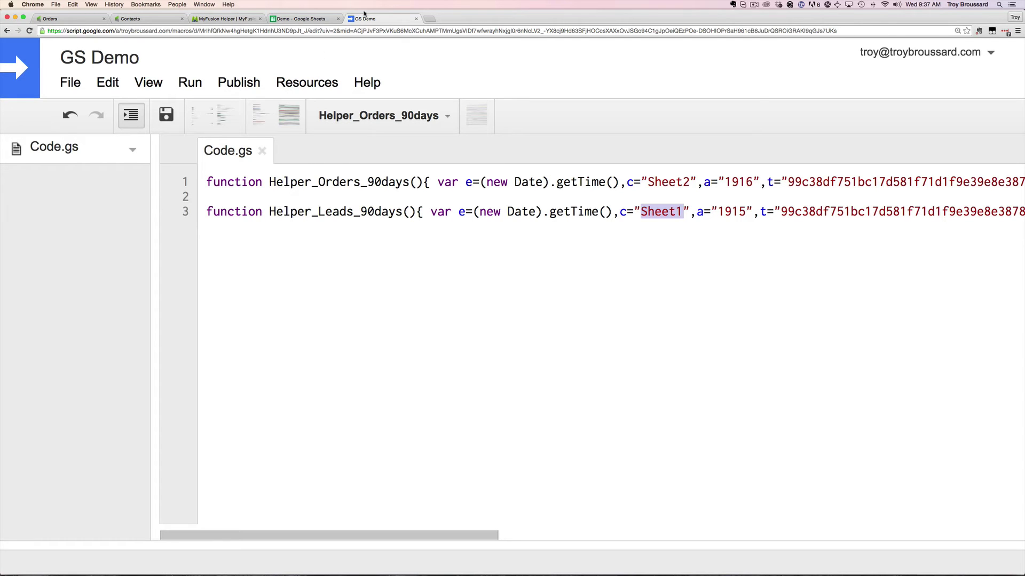
Close the GS Demo script and examine the OrderTotal histogram on the Chart sheet alongside its source orders on Sheet2.
click(417, 19)
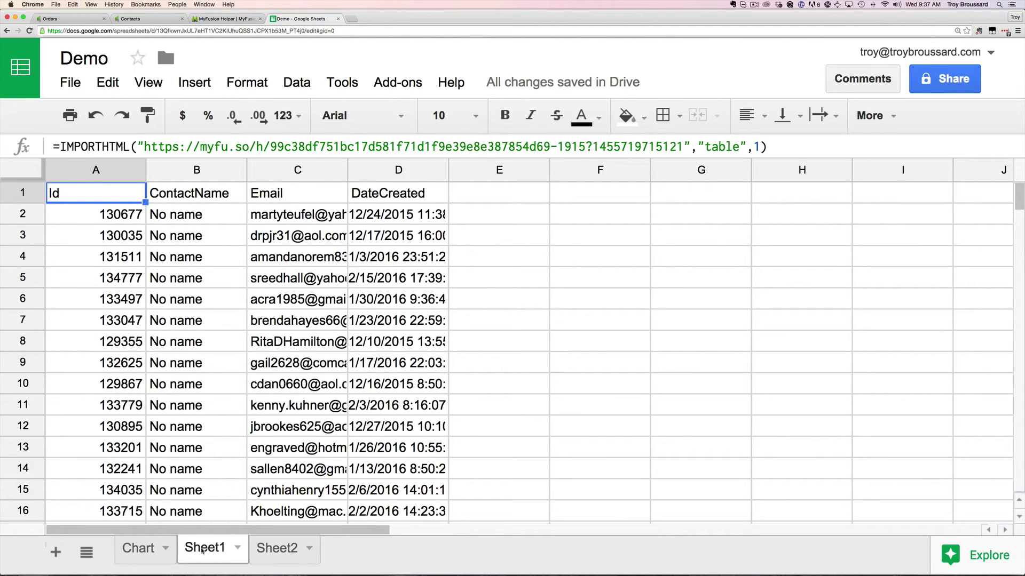
click(140, 549)
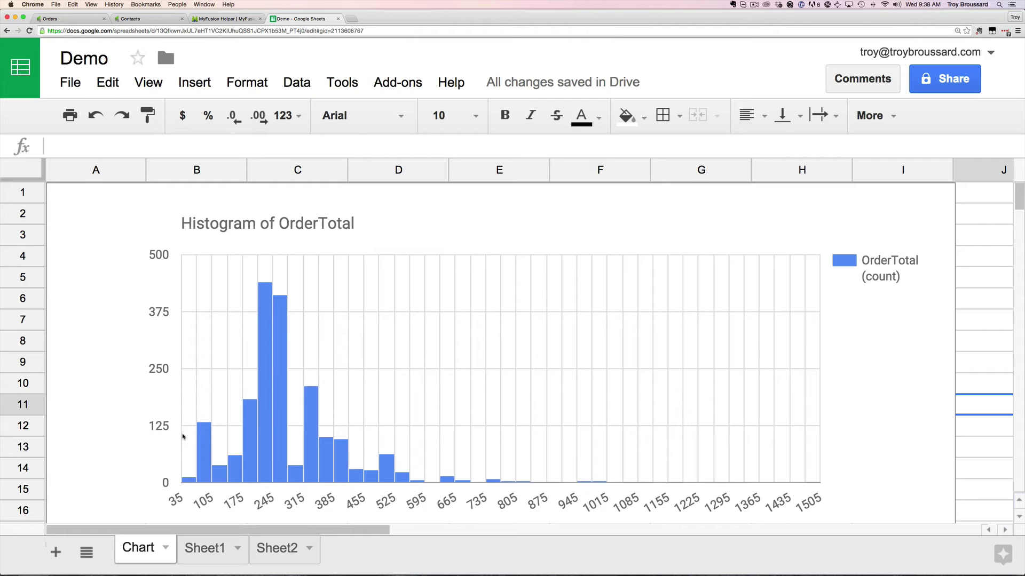
click(277, 549)
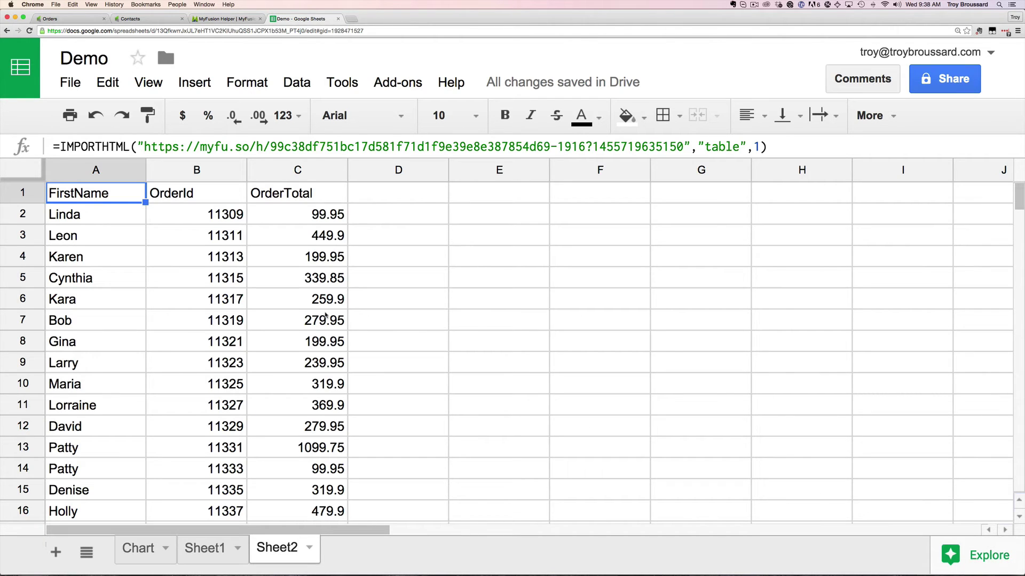
scroll(328, 408, down, 9)
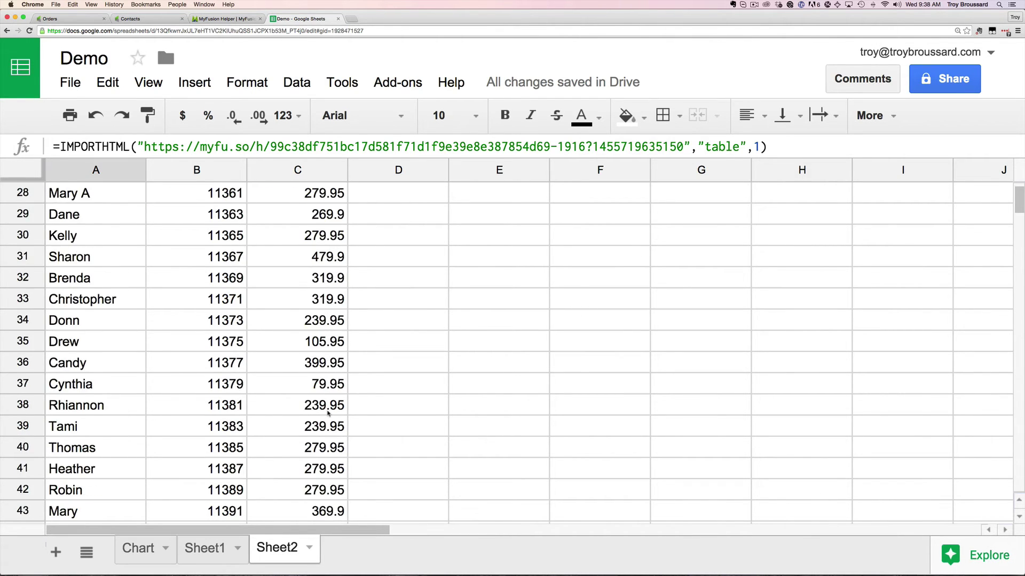
scroll(328, 412, down, 6)
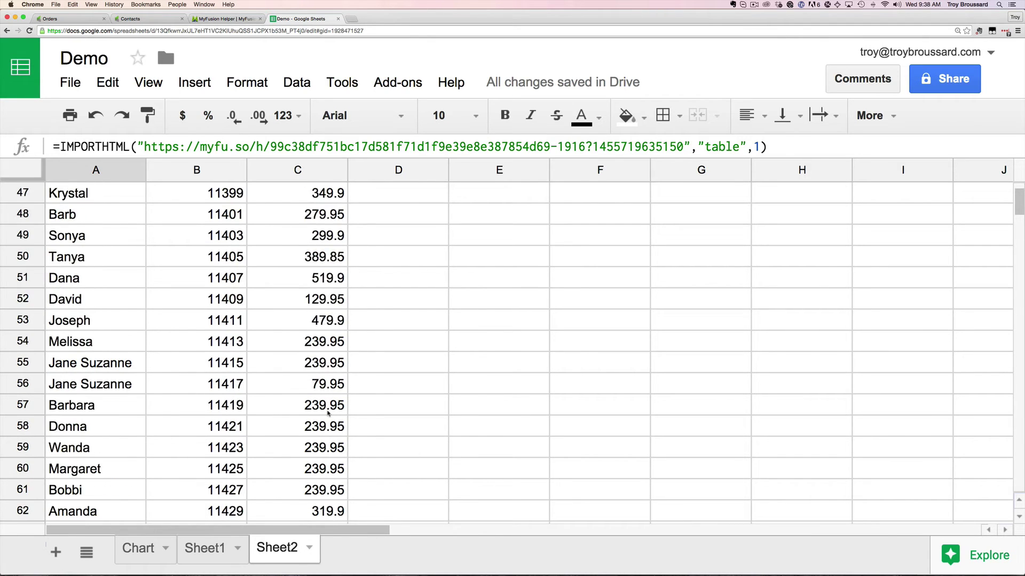
scroll(328, 408, up, 16)
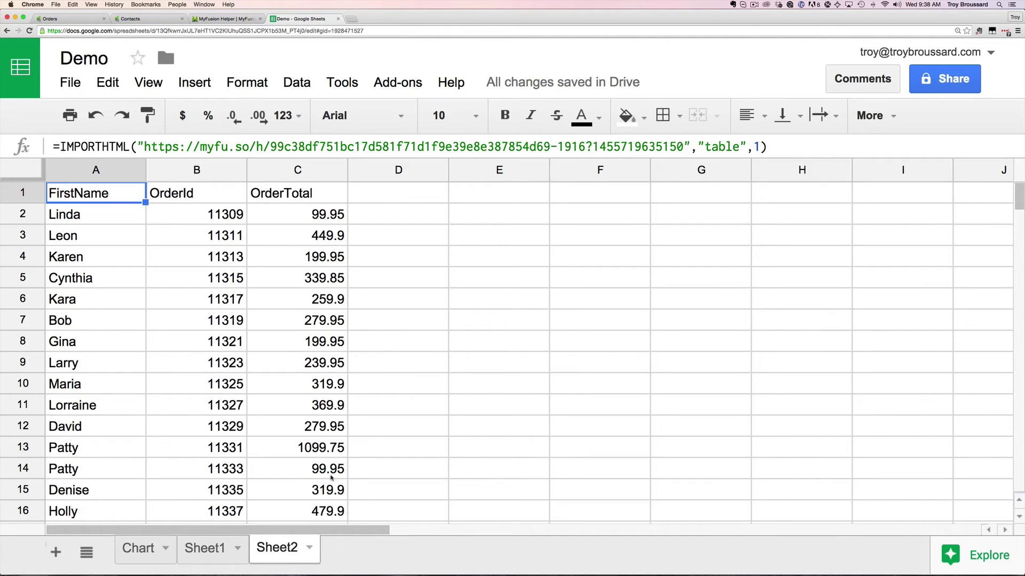
click(138, 555)
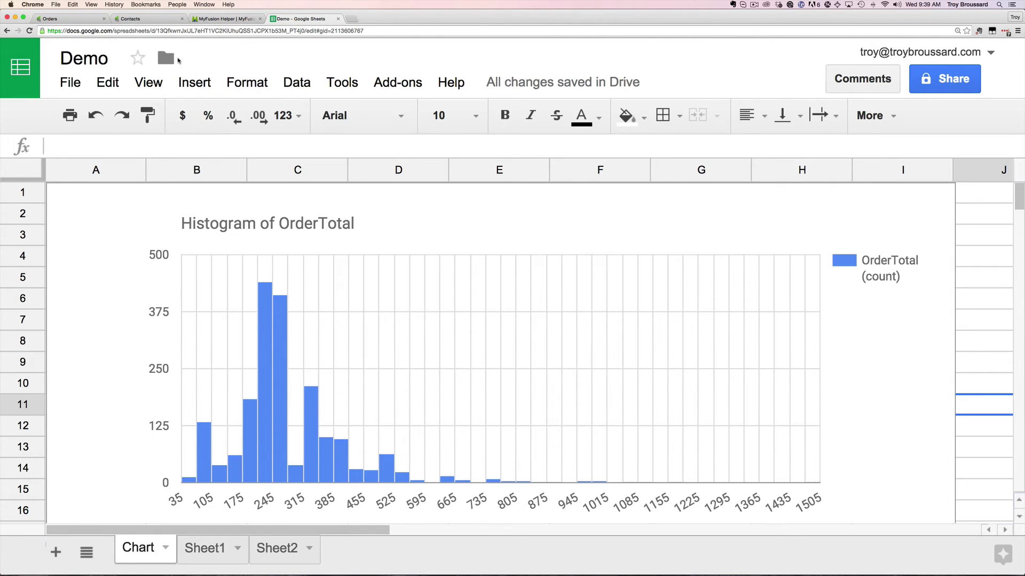
Switch to Infusionsoft, restrict the Google Sheets - Orders 90 Days search to order totals less than 500, and save the search.
click(88, 22)
click(86, 19)
click(325, 153)
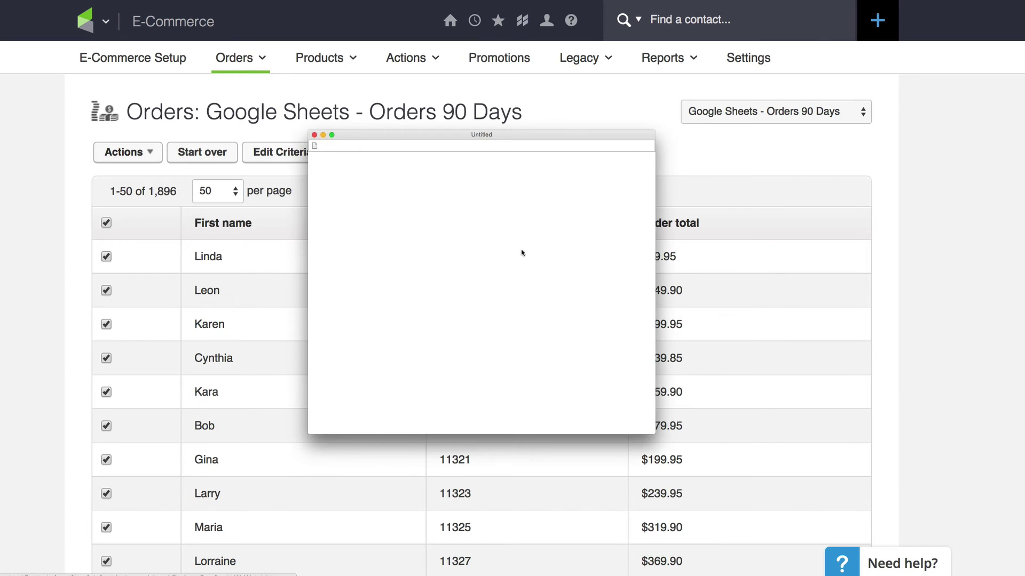
scroll(470, 322, down, 5)
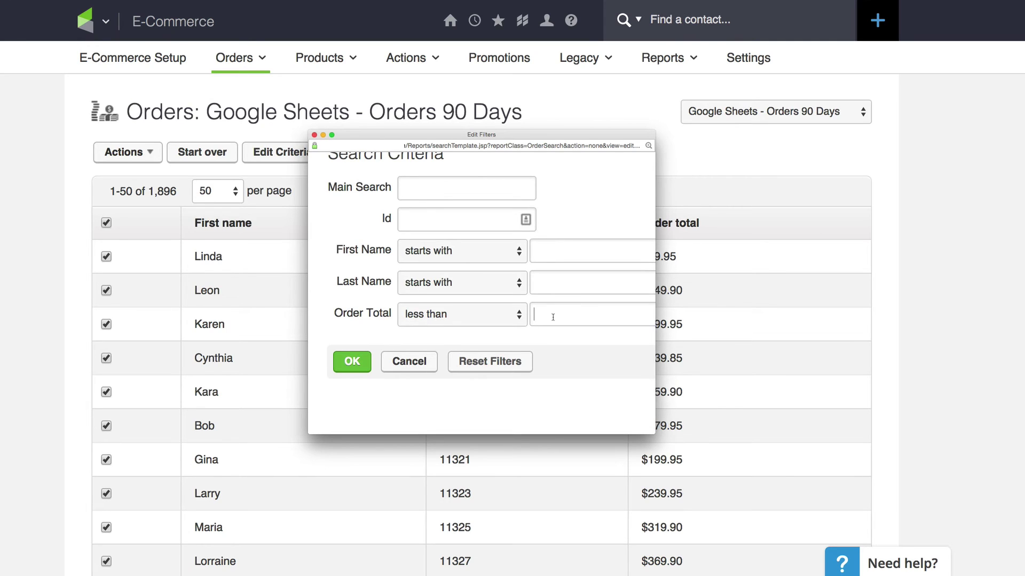
text(500)
click(356, 364)
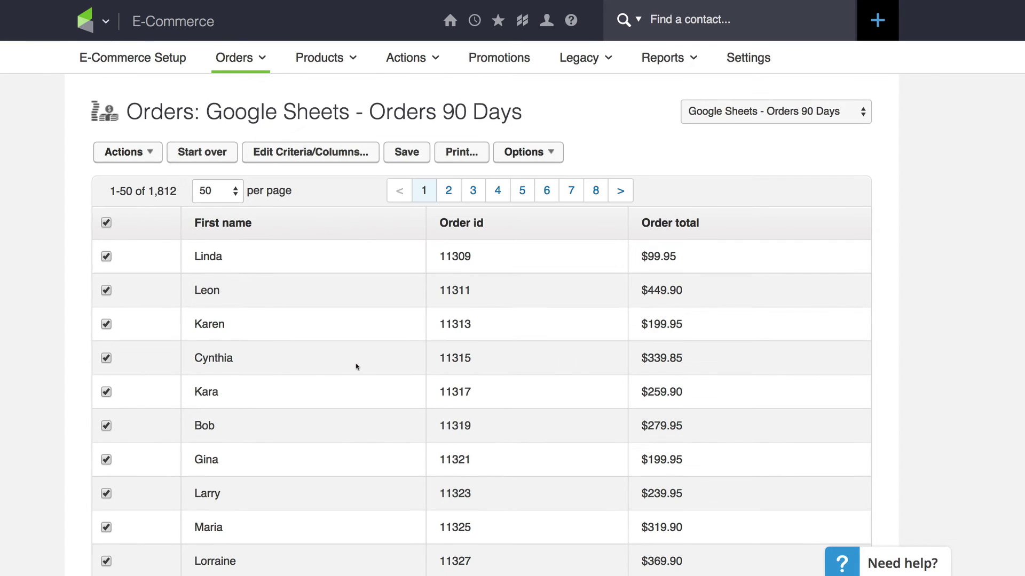
click(405, 156)
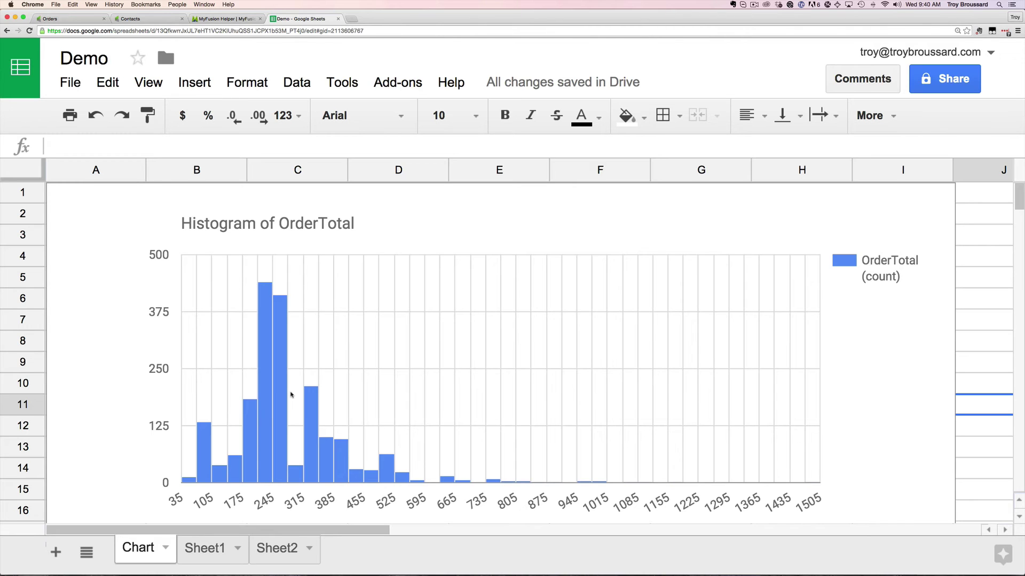
Run Helper_Orders_90days from the Demo spreadsheet's script editor and check the refreshed OrderTotal histogram on the Chart sheet.
click(342, 81)
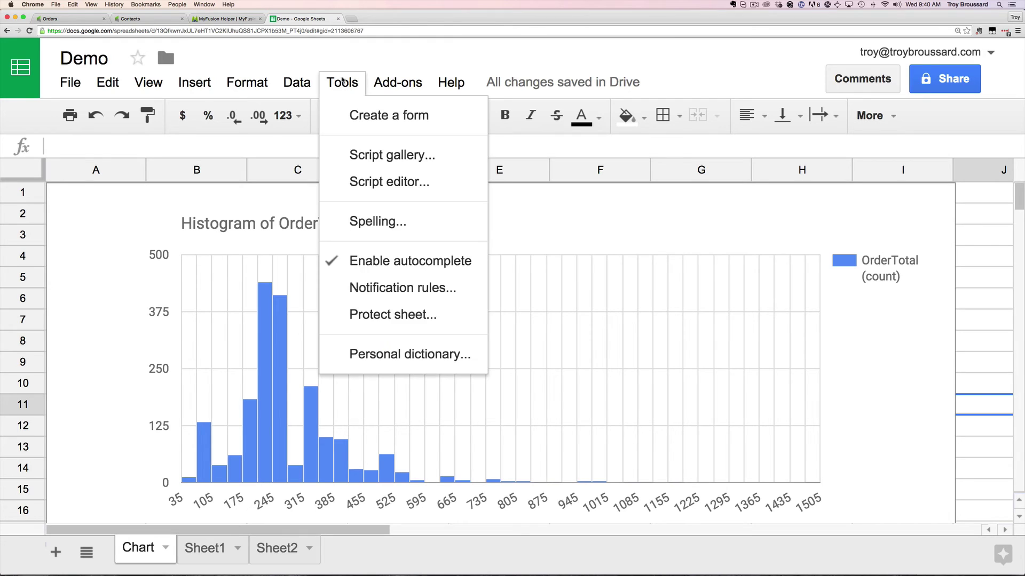
click(375, 179)
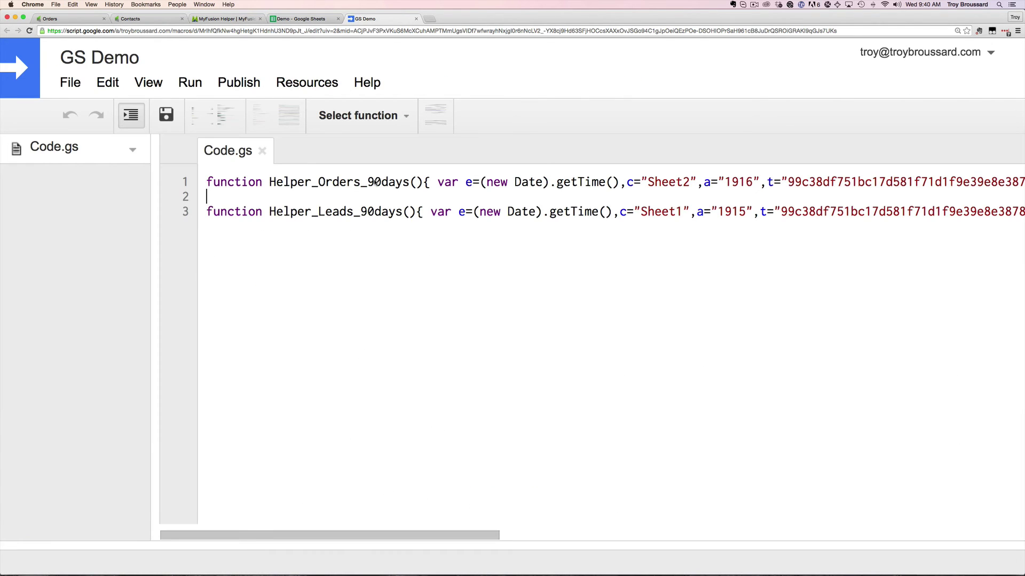
click(198, 82)
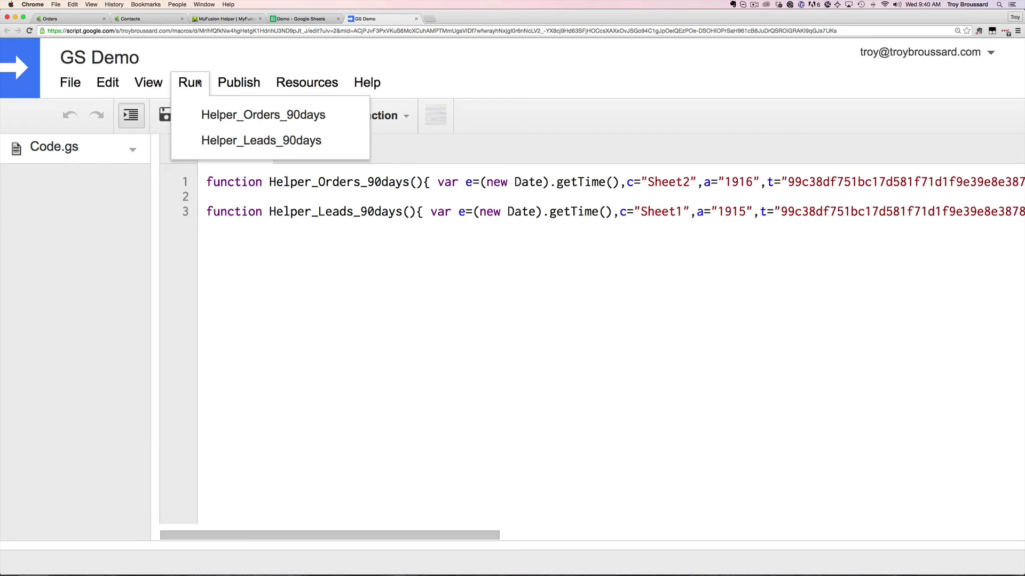
click(264, 121)
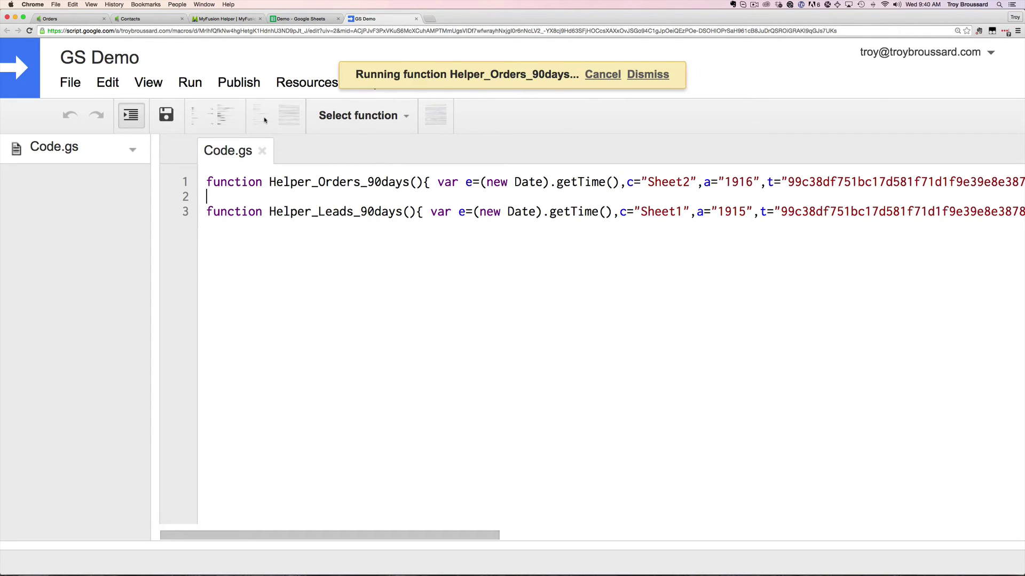
click(303, 19)
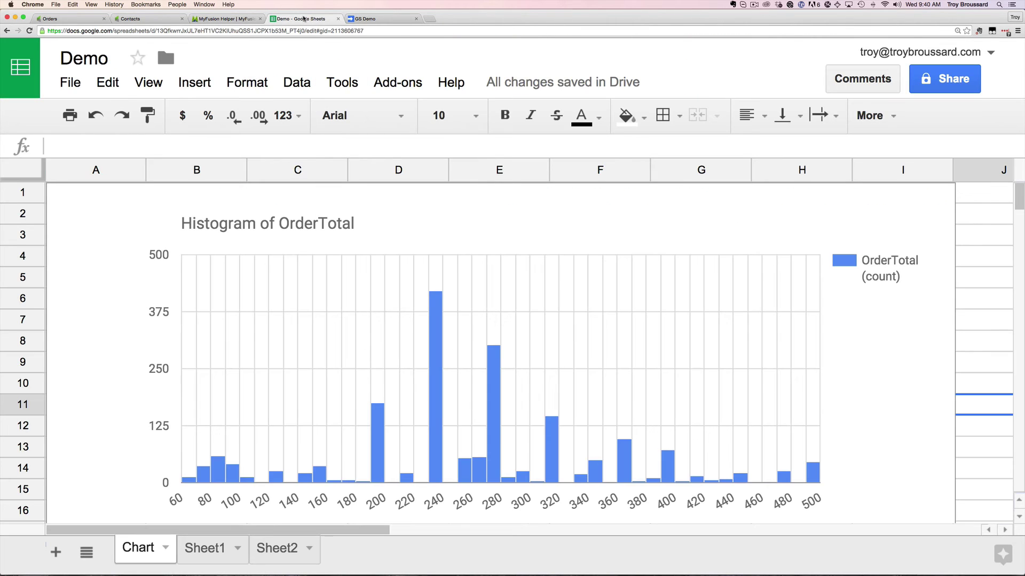